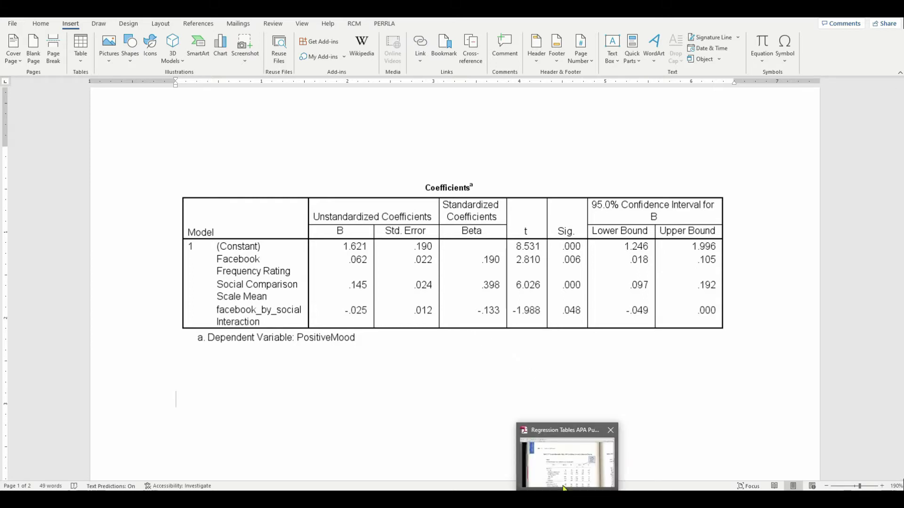
Switch to the APA manual PDF to view sample Table 7.17 on page 220
click(561, 477)
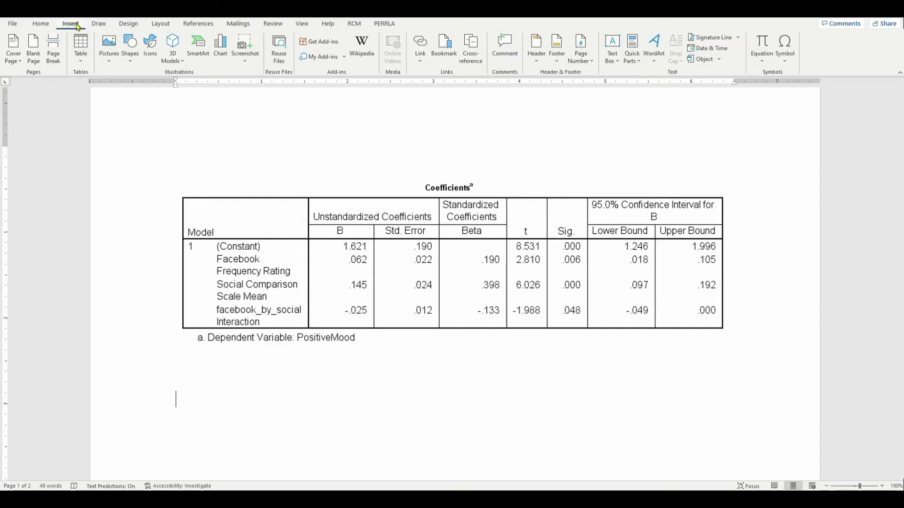
Insert a blank 7-column by 5-row table beneath the SPSS Coefficients table
click(85, 46)
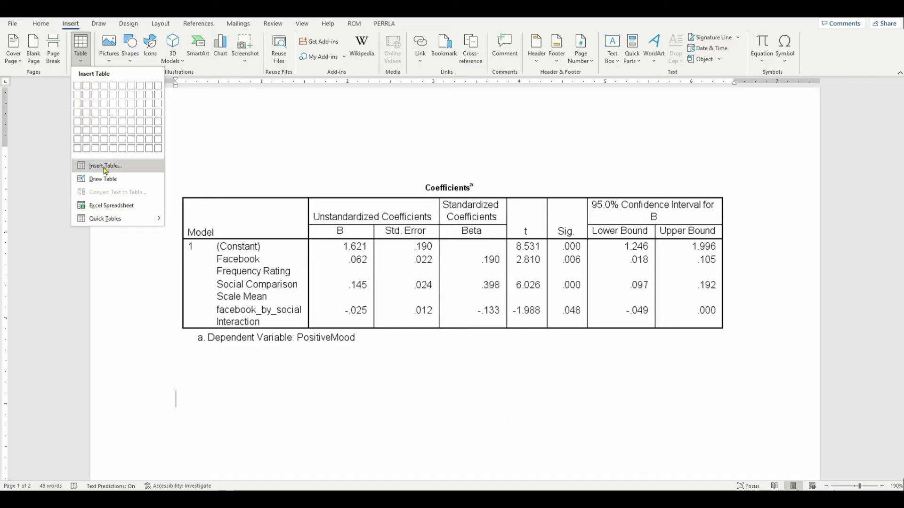
click(132, 126)
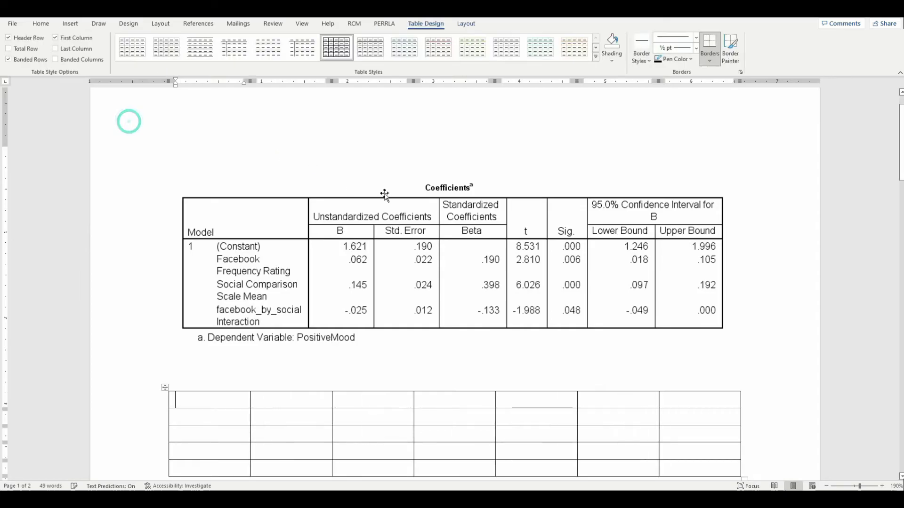
scroll(440, 221, down, 3)
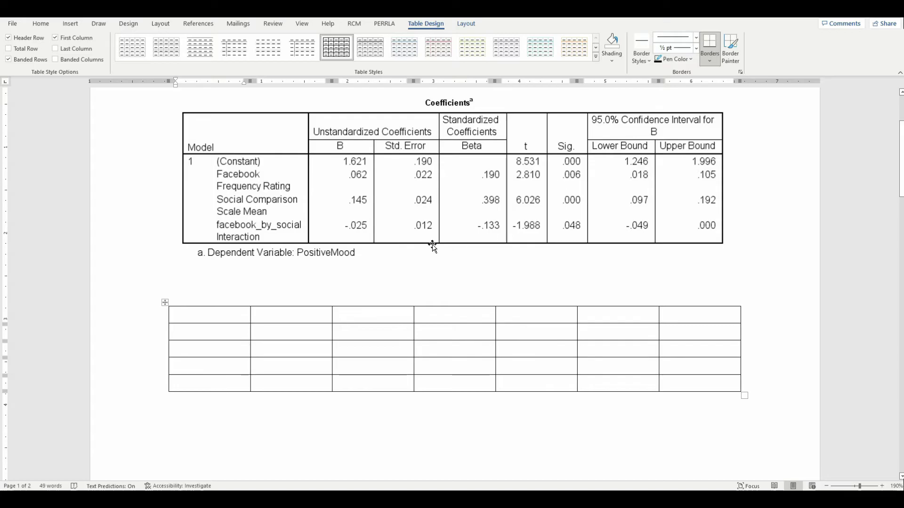
scroll(433, 243, down, 10)
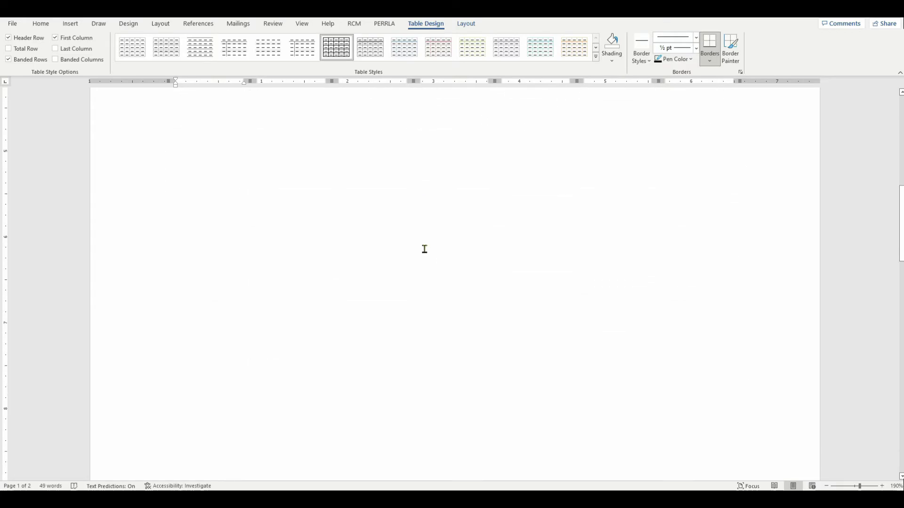
scroll(423, 247, down, 9)
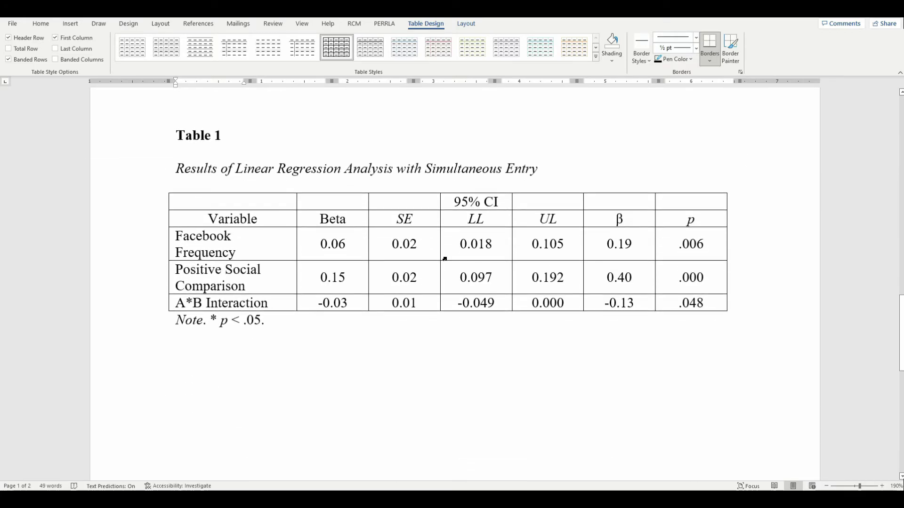
scroll(398, 278, down, 1)
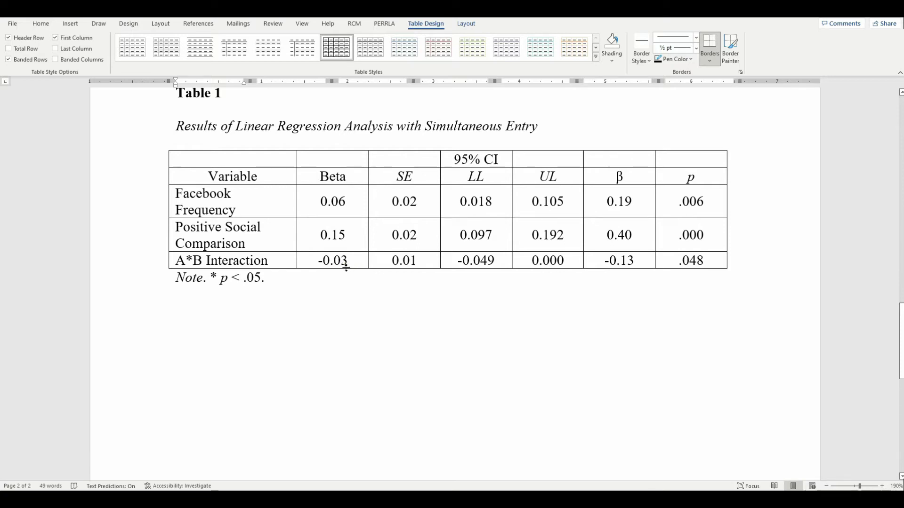
scroll(346, 268, up, 15)
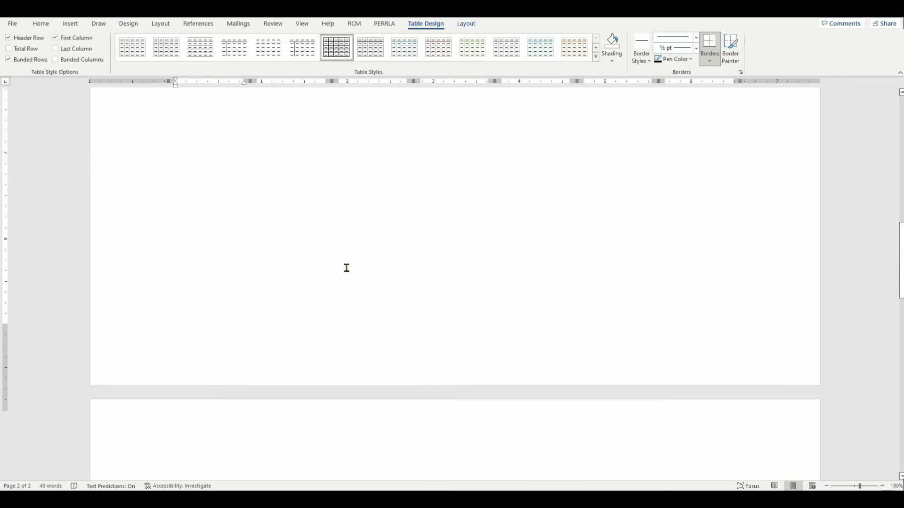
scroll(350, 269, up, 3)
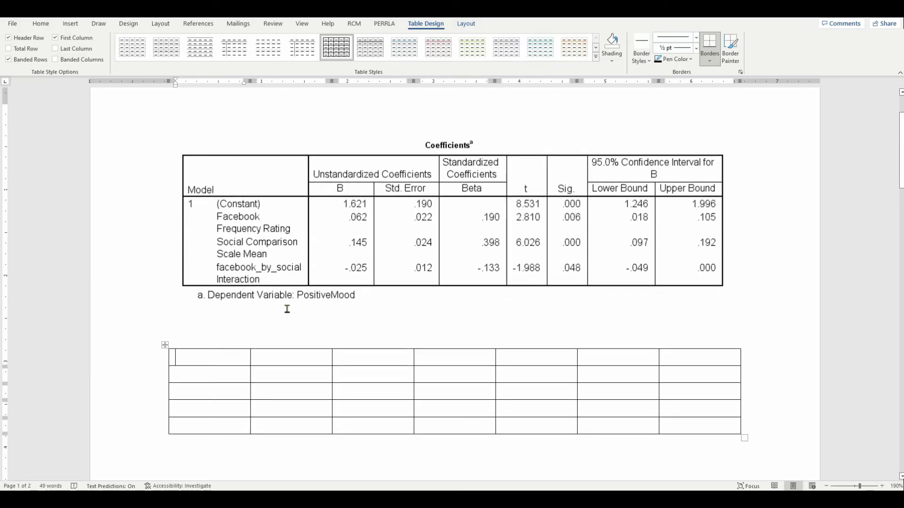
Delete the empty table and the blank lines around it
click(163, 345)
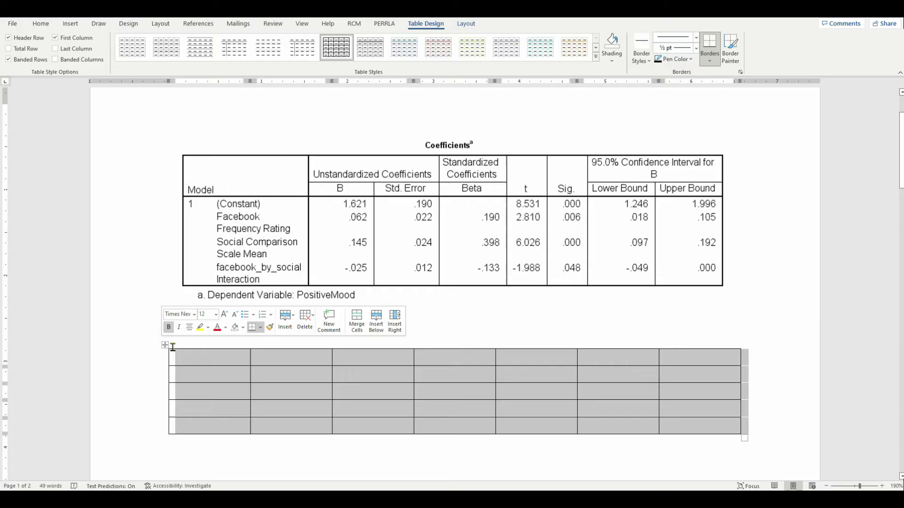
click(176, 347)
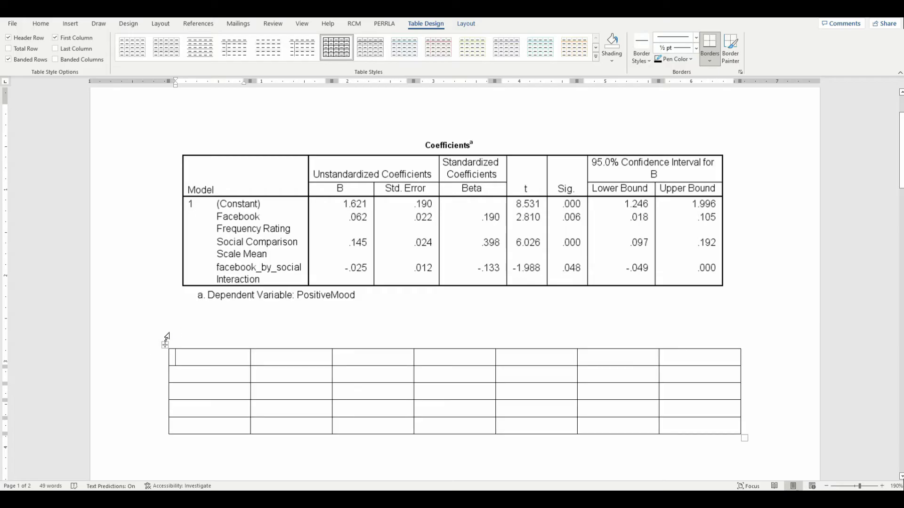
drag(185, 332, 196, 448)
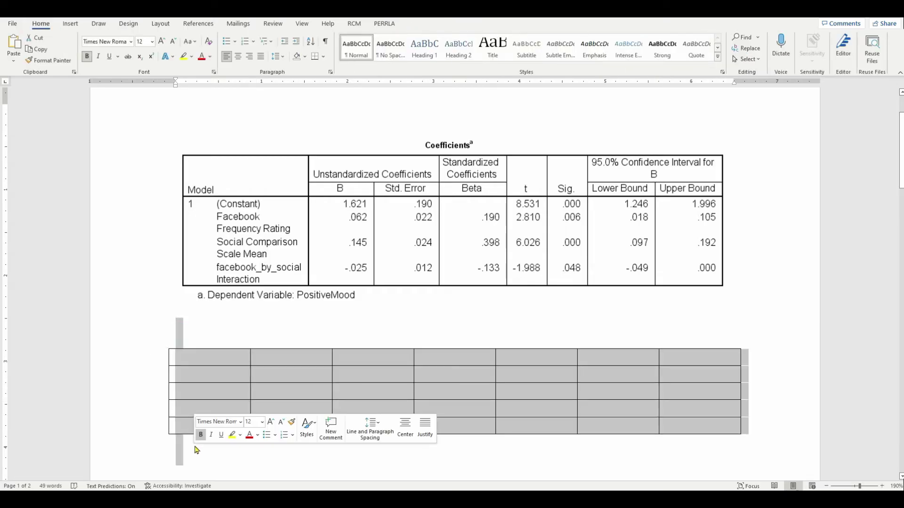
key(BackSpace)
key(ctrl+v)
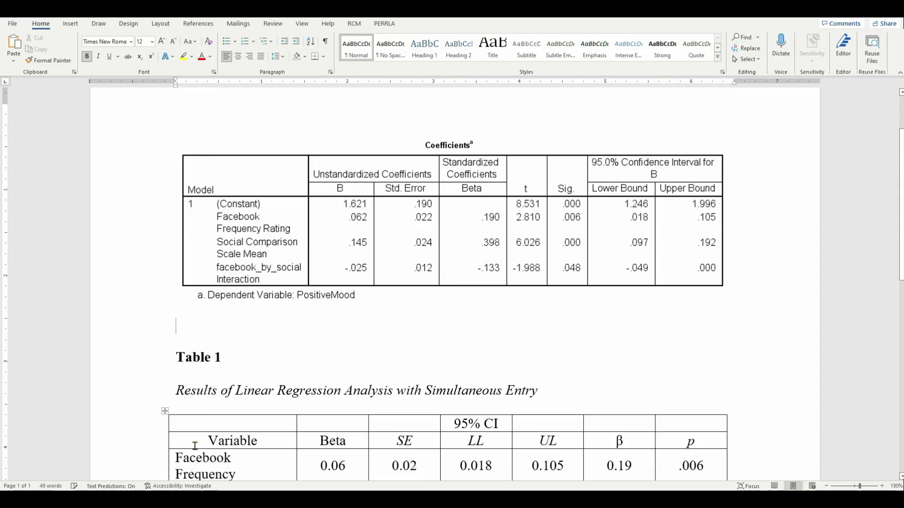
key(BackSpace)
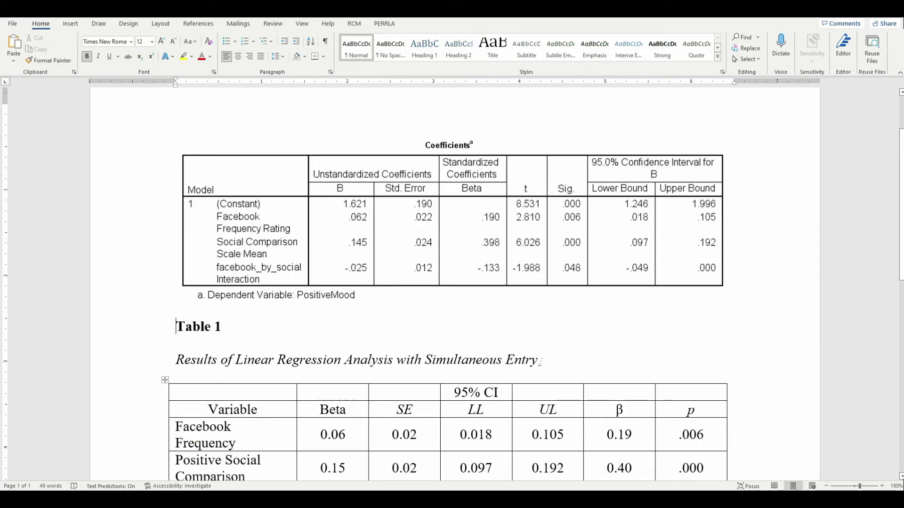
Move the Table 1 title and caption below the regression table, keeping source formatting
drag(546, 362, 157, 323)
key(ctrl+c)
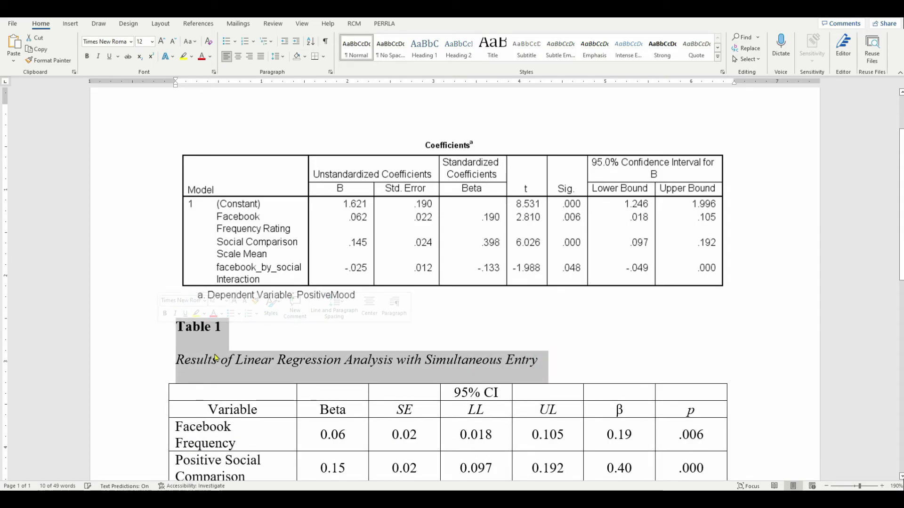
right_click(215, 359)
click(248, 205)
scroll(265, 254, down, 4)
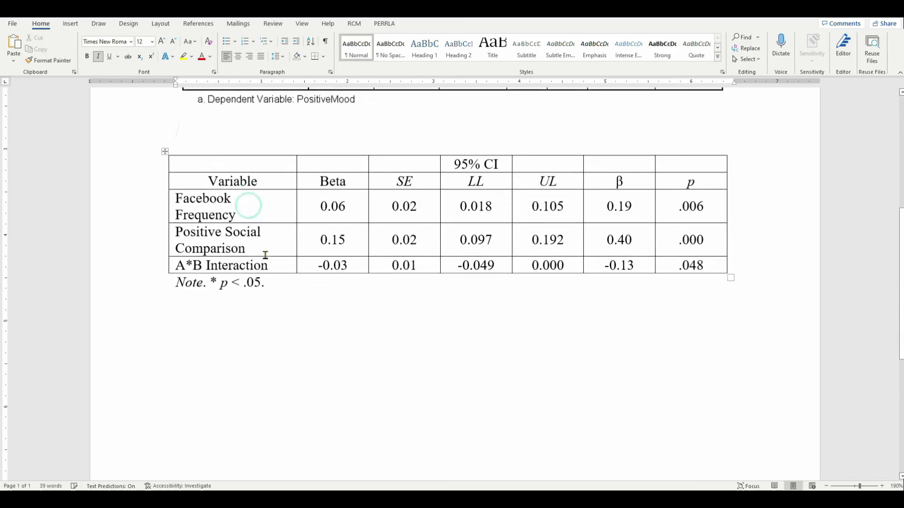
click(224, 351)
right_click(225, 351)
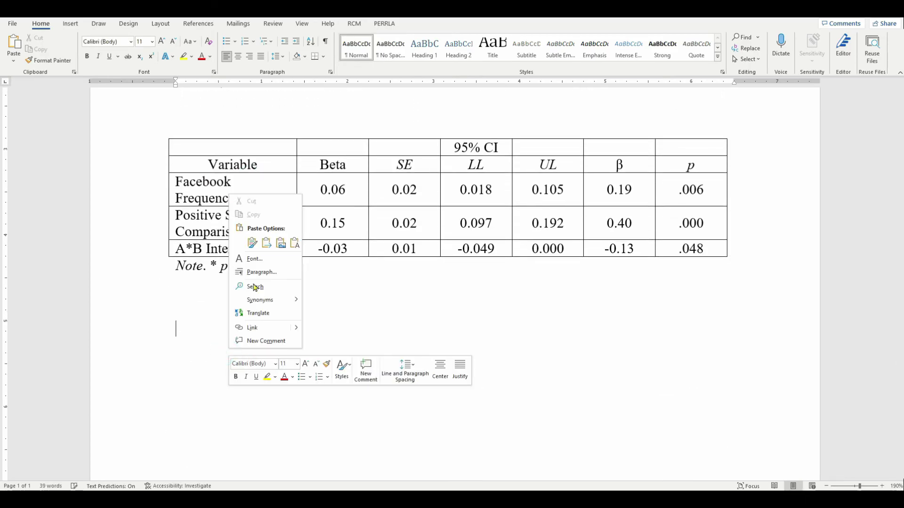
click(253, 244)
scroll(261, 256, up, 4)
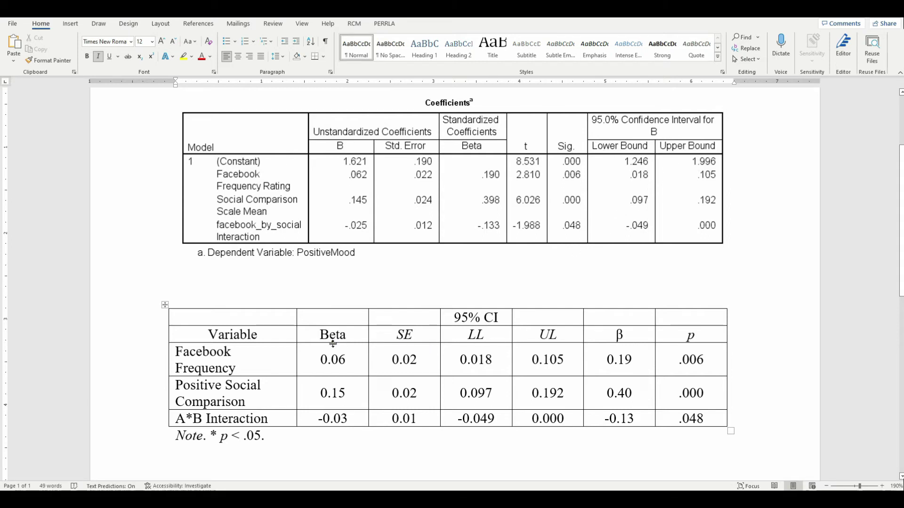
drag(319, 334, 348, 334)
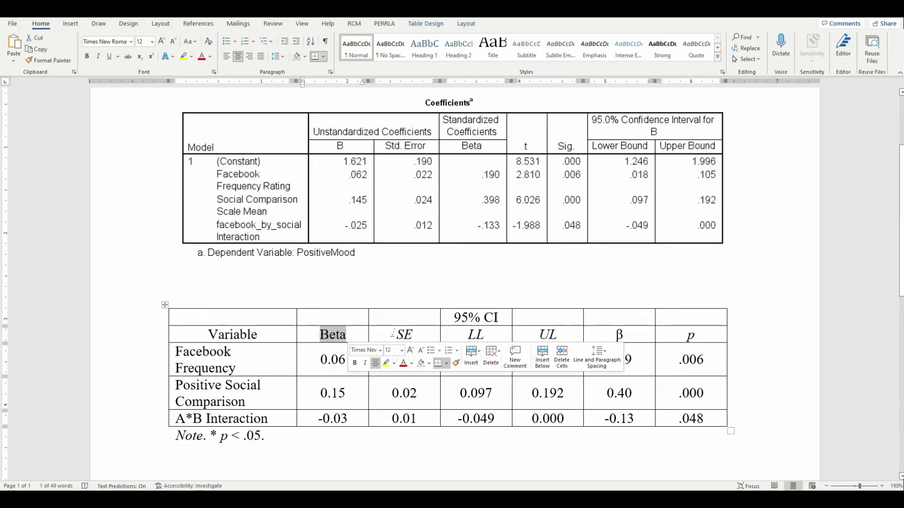
double_click(400, 334)
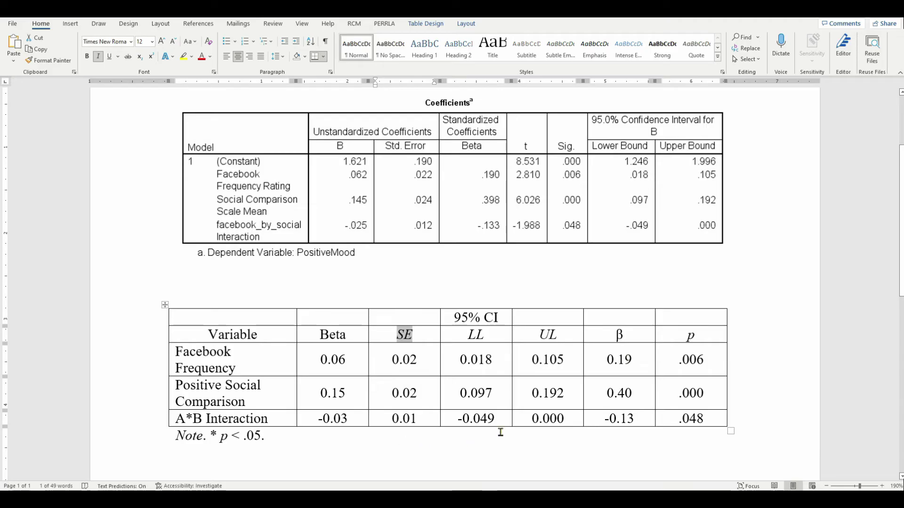
drag(457, 318, 503, 330)
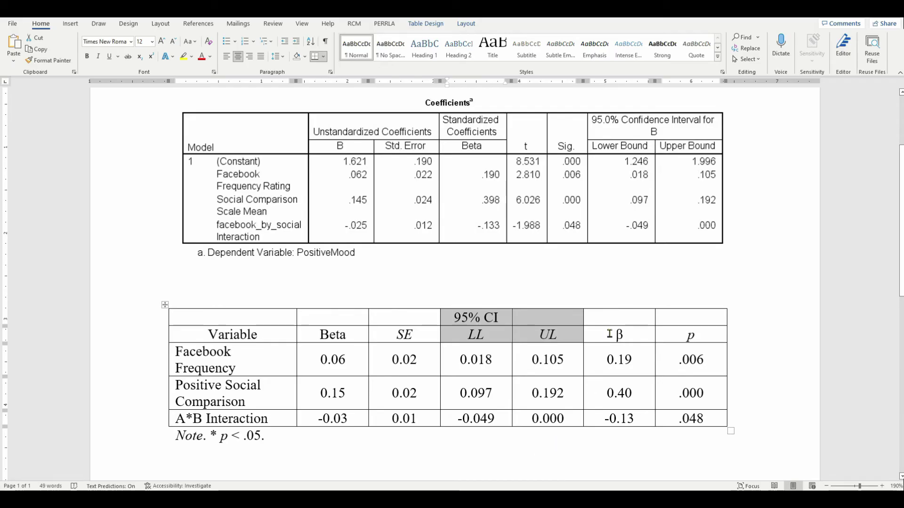
drag(609, 334, 628, 445)
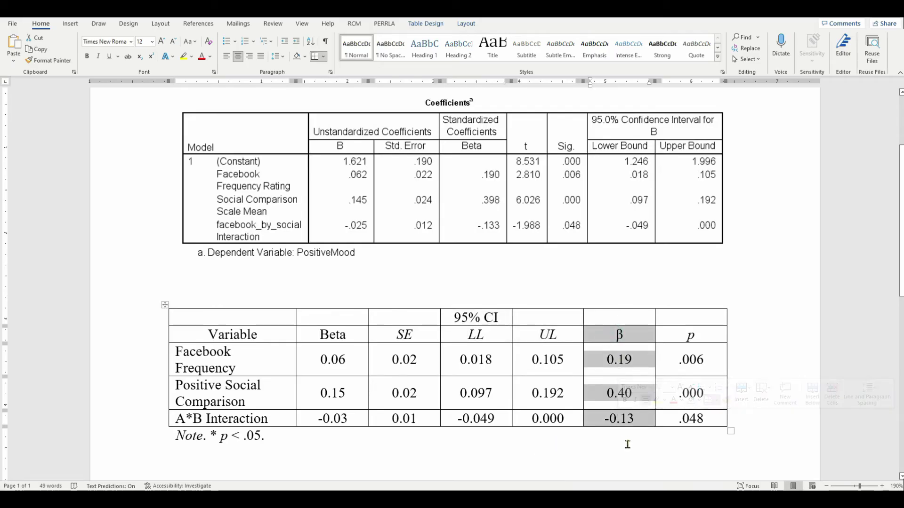
drag(685, 341, 690, 420)
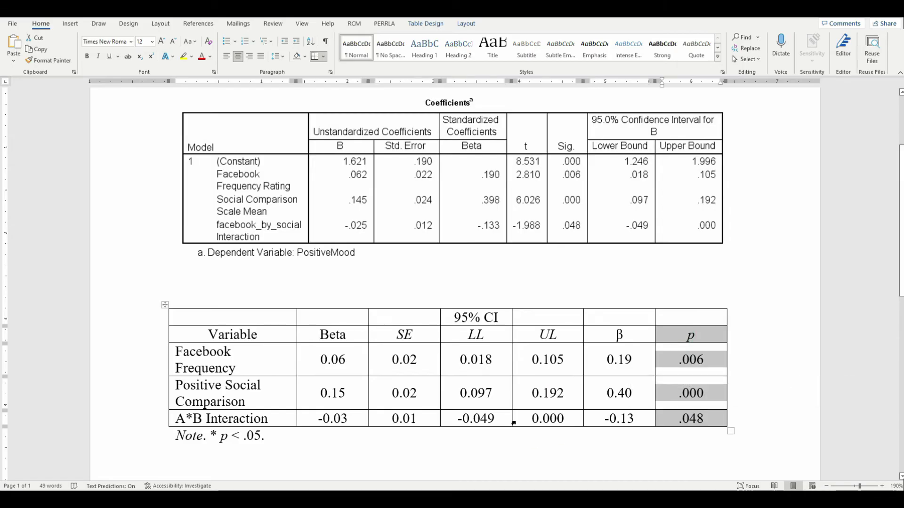
scroll(522, 410, down, 1)
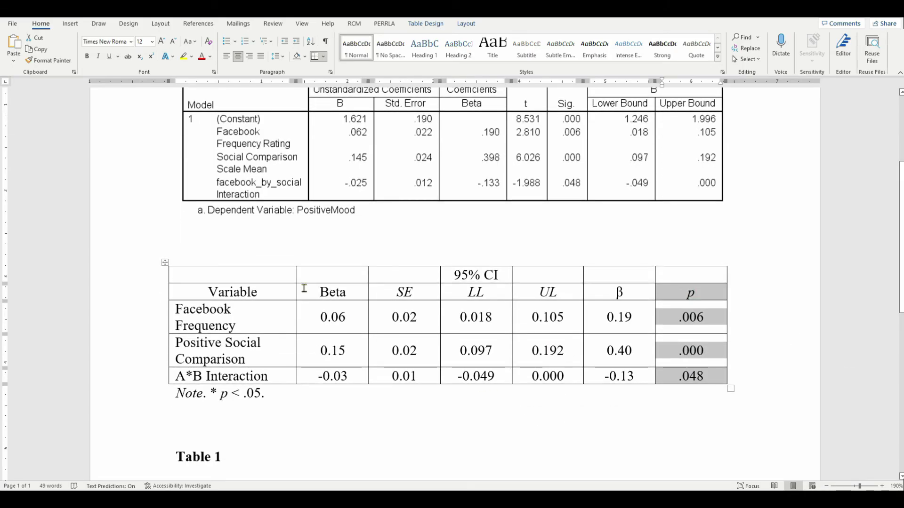
Set every row of the regression table to a 0.5" height
scroll(304, 289, down, 1)
click(231, 388)
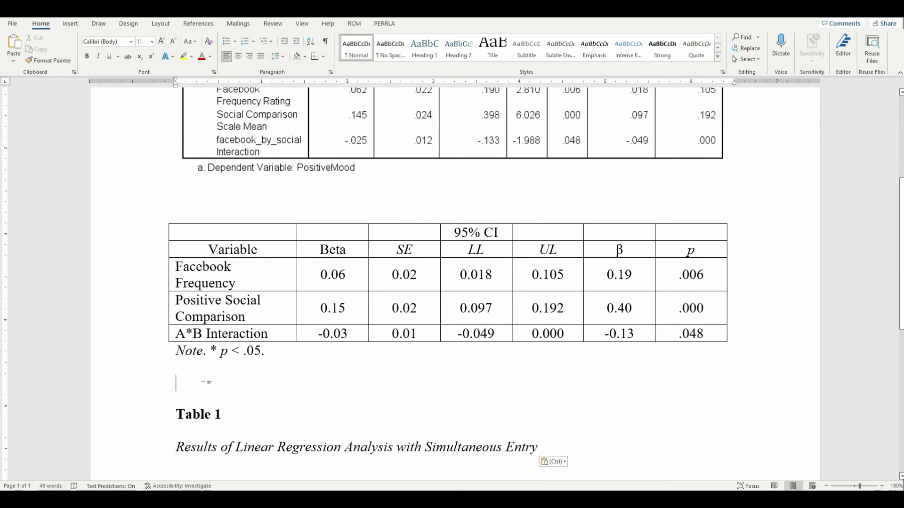
click(165, 220)
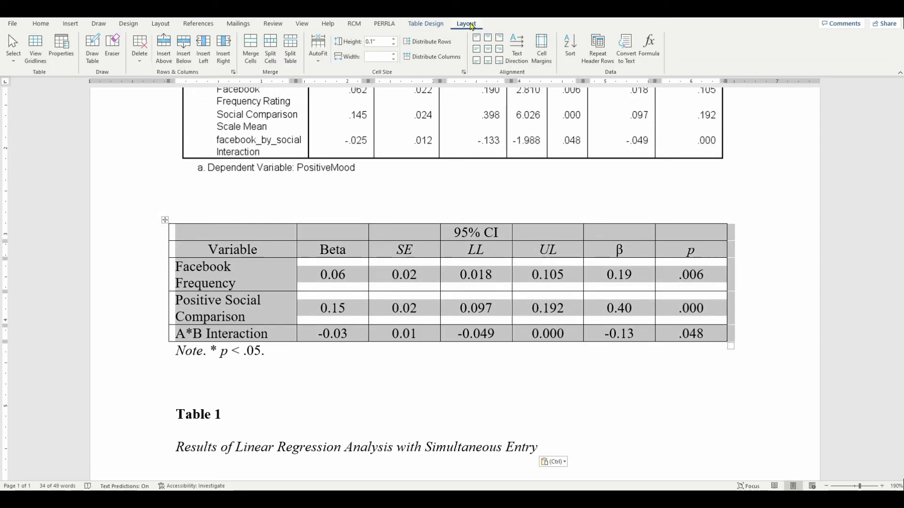
click(394, 40)
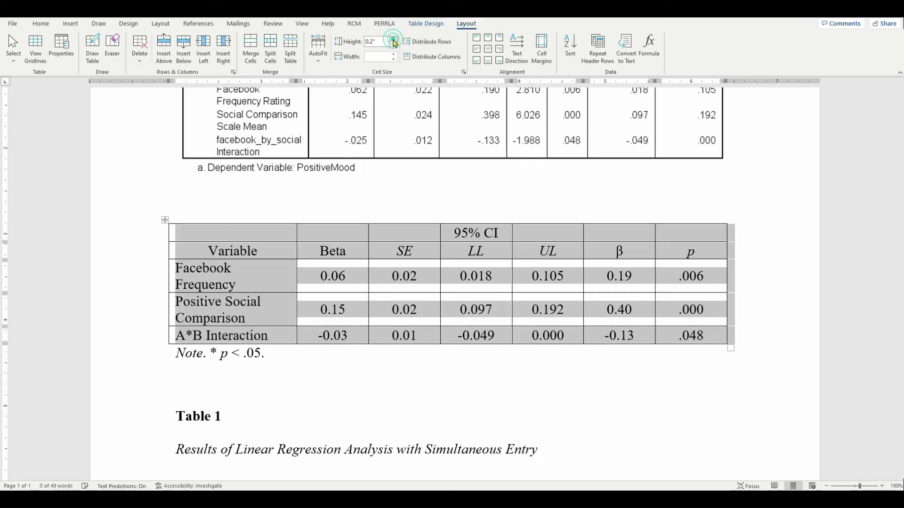
click(393, 39)
click(394, 40)
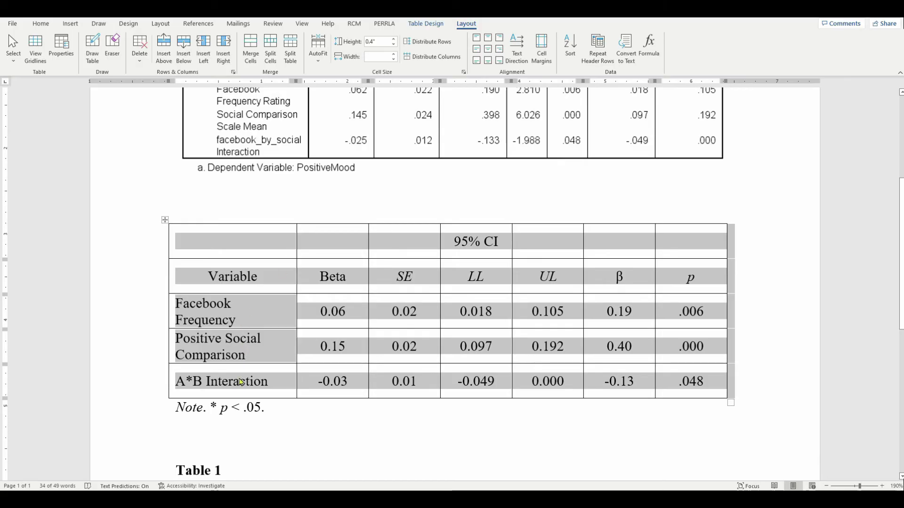
click(394, 39)
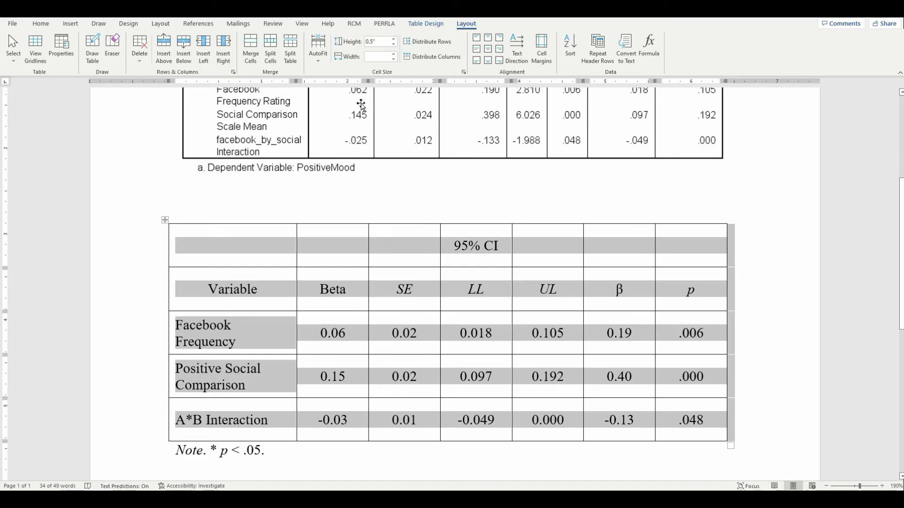
click(361, 448)
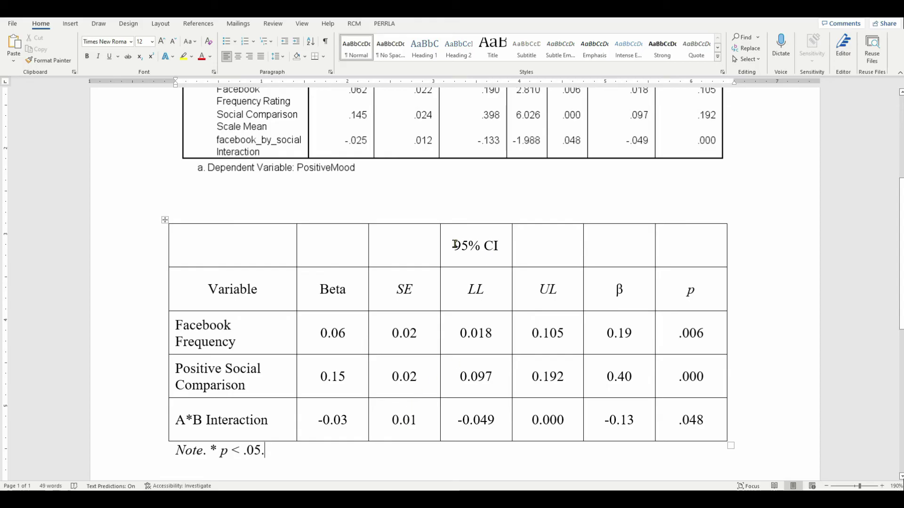
Merge the 95% CI cell with its right neighbour so it spans LL and UL
drag(455, 245, 529, 247)
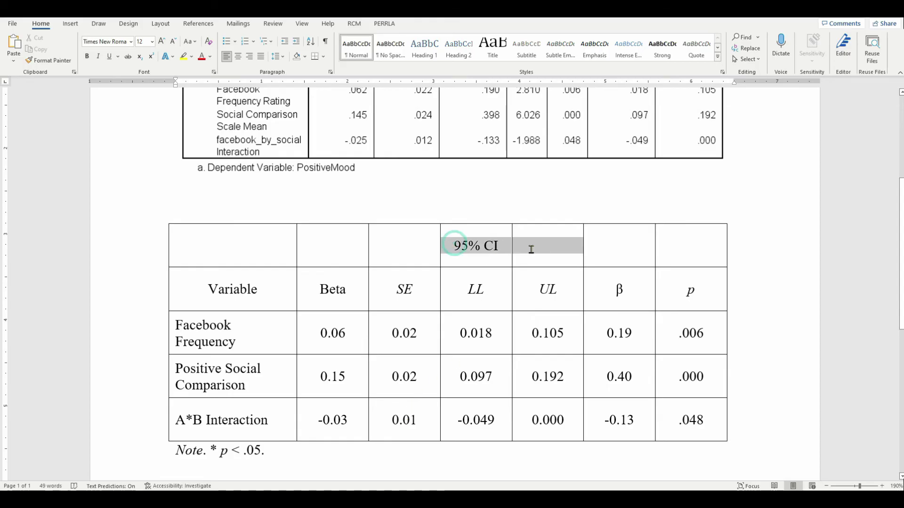
right_click(479, 250)
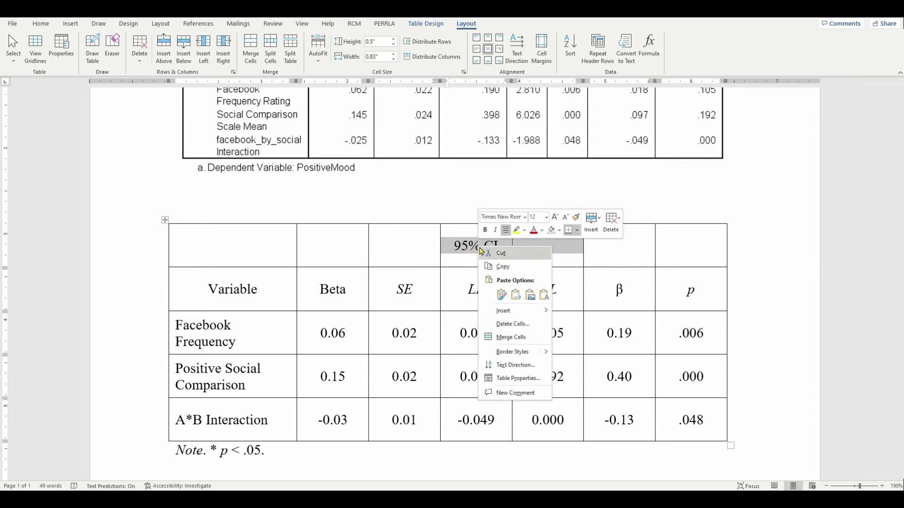
click(535, 345)
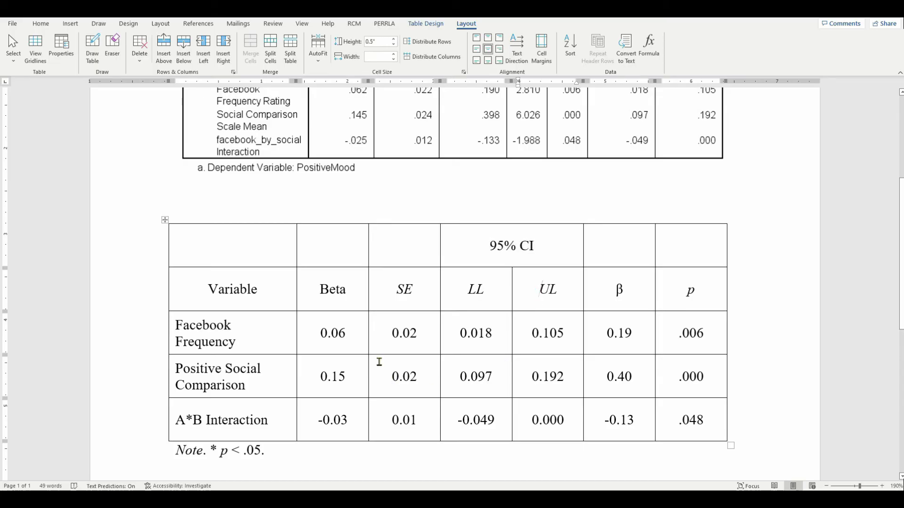
scroll(379, 362, down, 1)
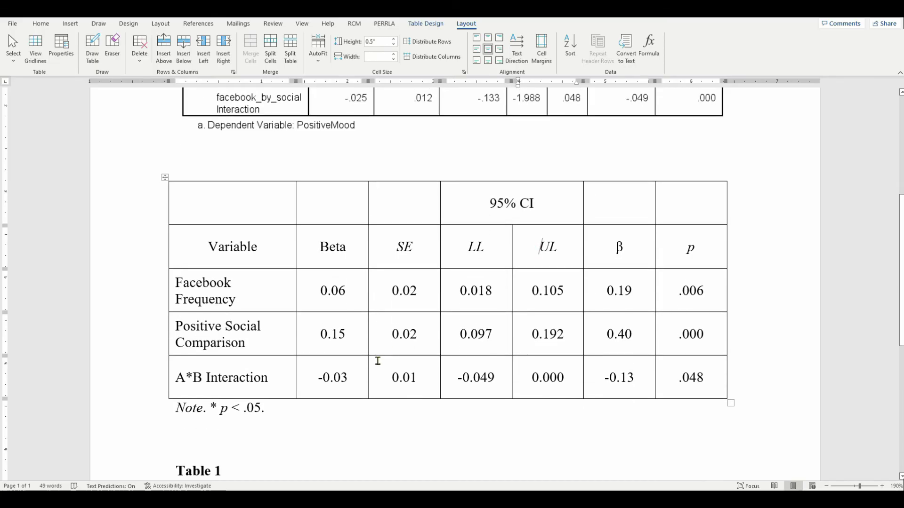
click(165, 177)
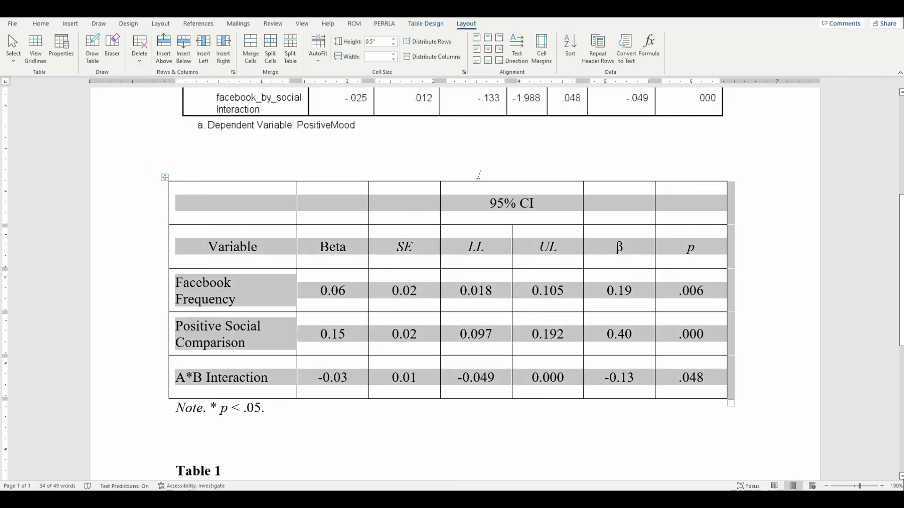
click(425, 24)
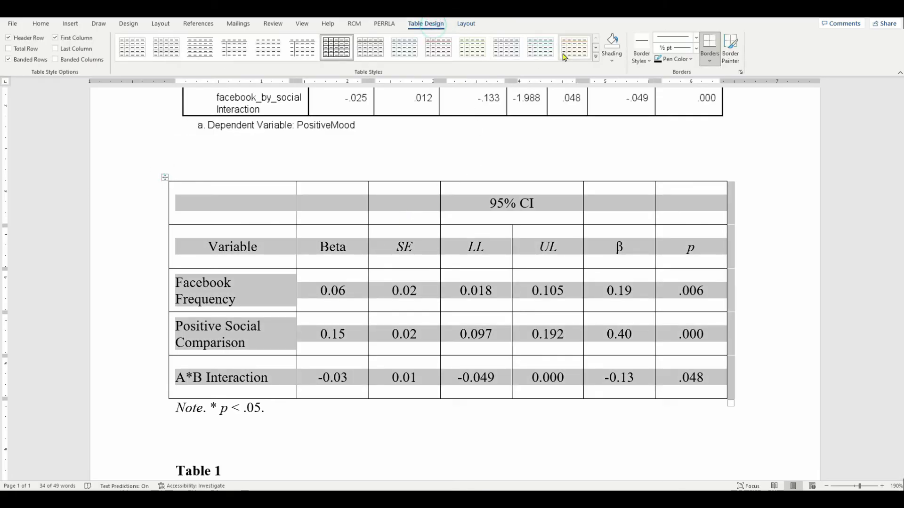
Remove every border from the regression table
click(710, 61)
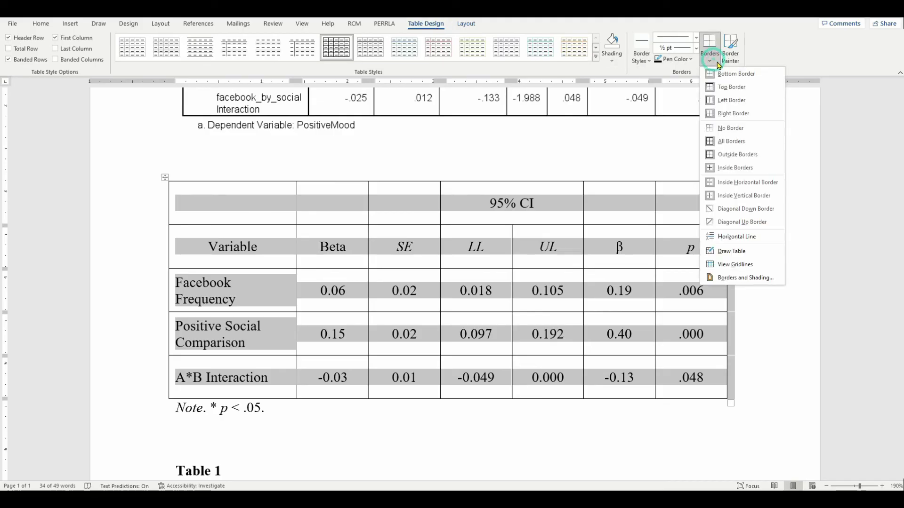
click(734, 128)
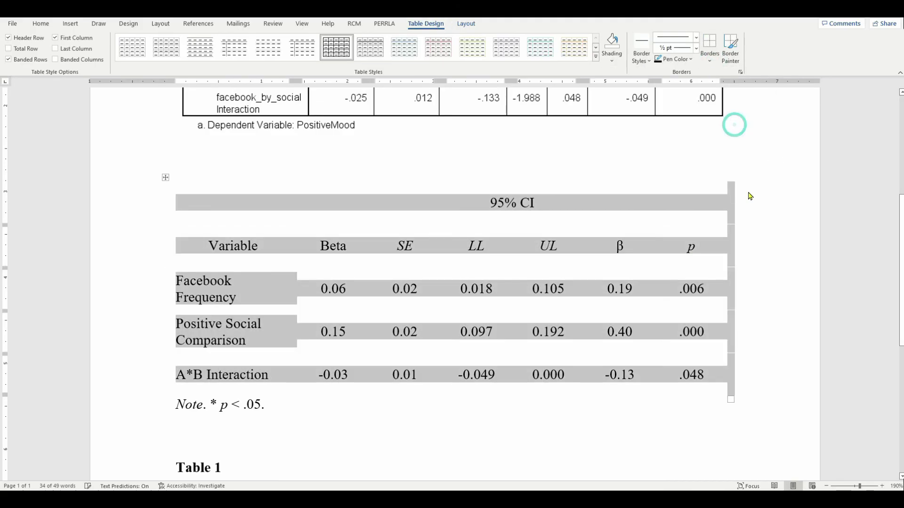
click(597, 400)
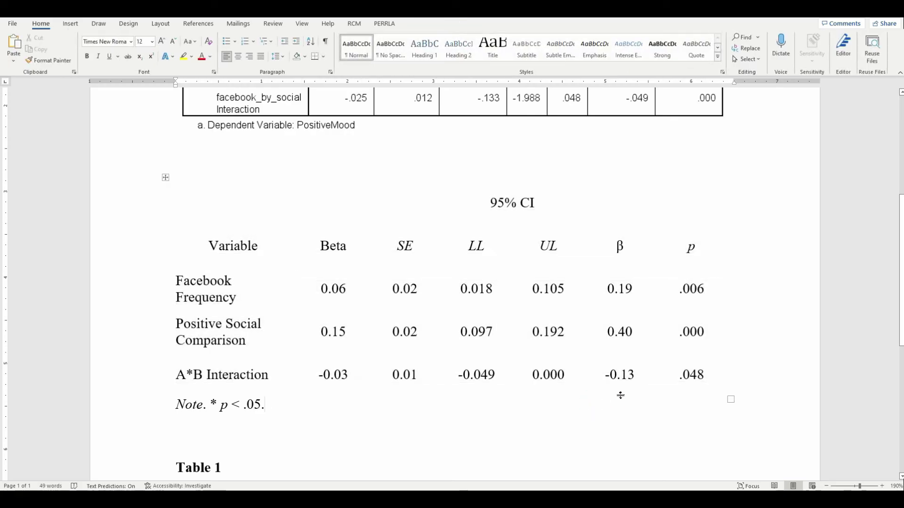
Add a rule under the table's last row and another above its first row
click(165, 178)
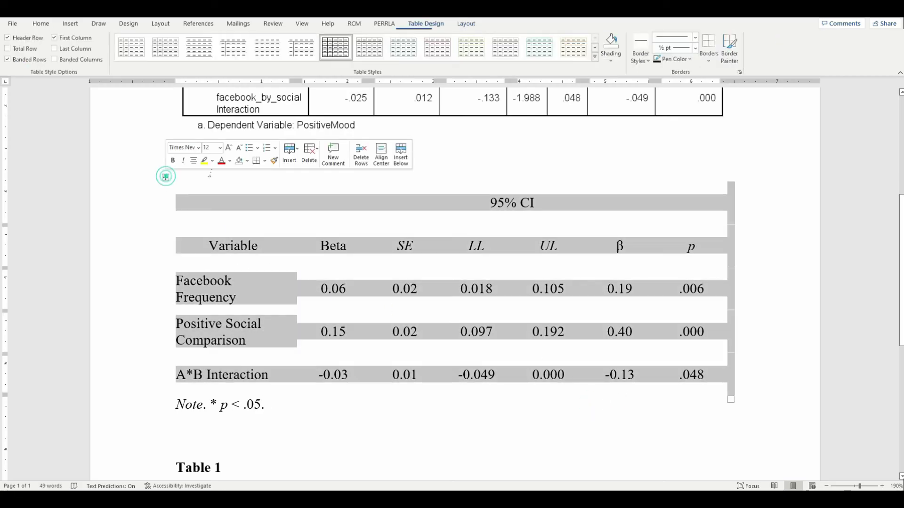
click(716, 62)
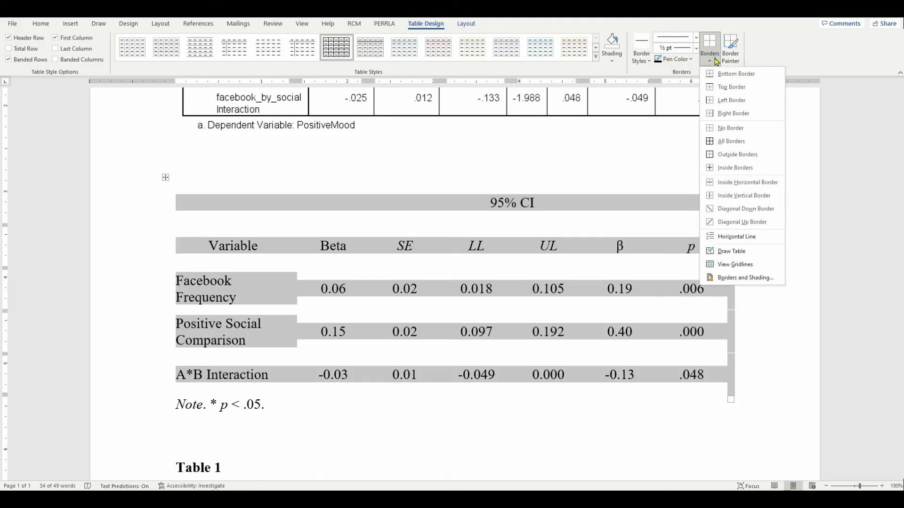
click(719, 73)
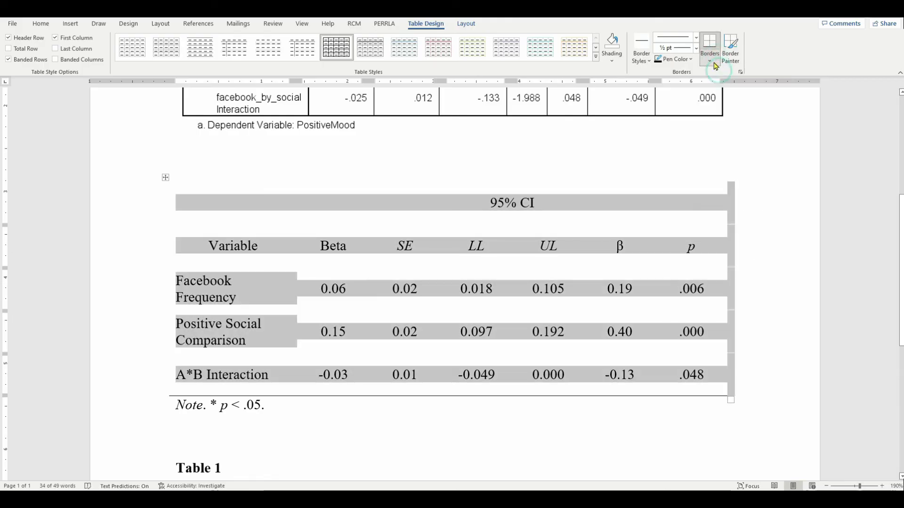
click(709, 61)
click(723, 84)
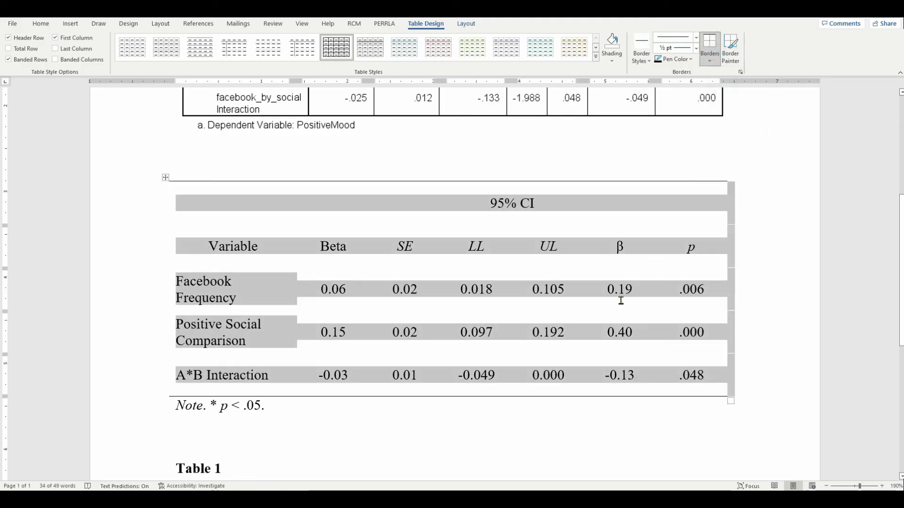
click(297, 408)
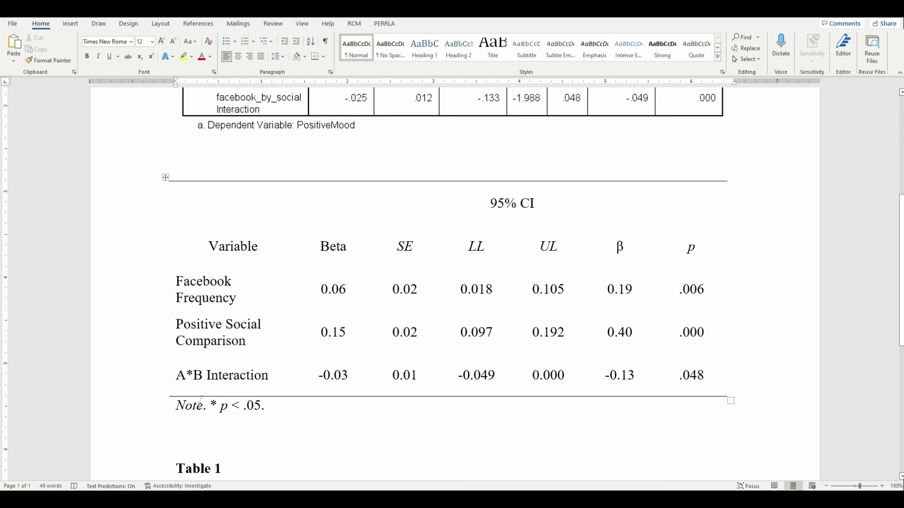
Add a bottom rule beneath the Variable column-heading row
click(165, 177)
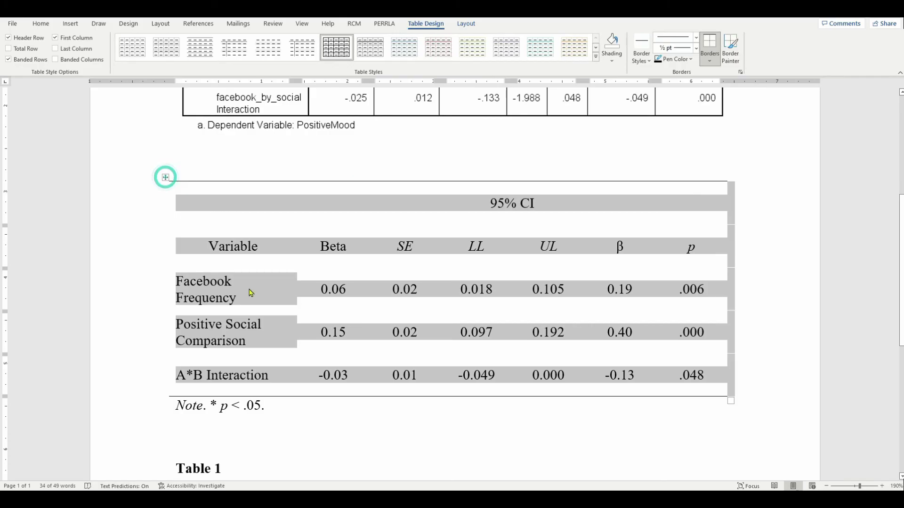
click(393, 293)
drag(177, 232, 615, 252)
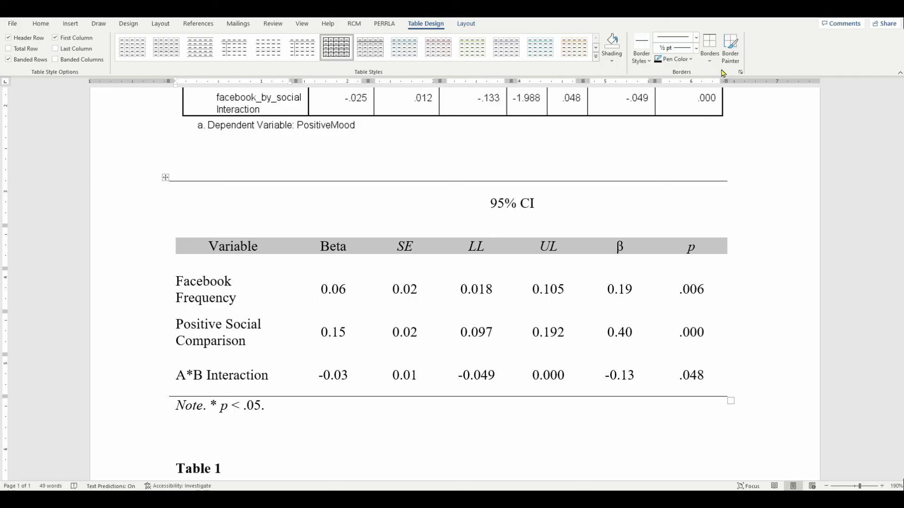
click(710, 60)
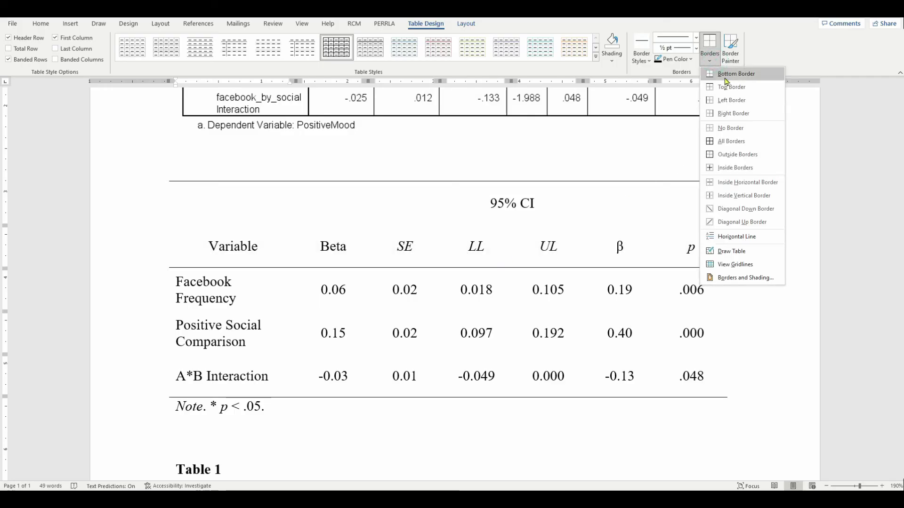
click(726, 83)
click(585, 336)
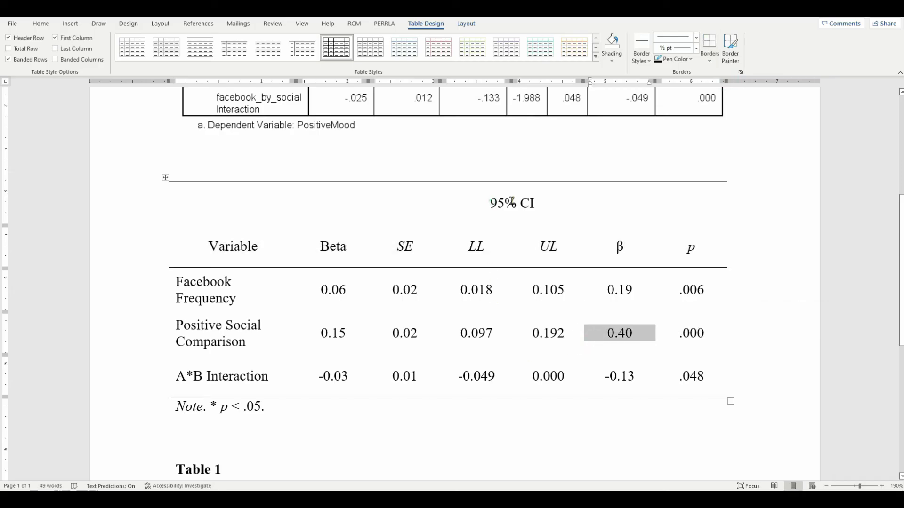
Add a short bottom rule under the 95% CI spanner cell
drag(487, 201, 555, 203)
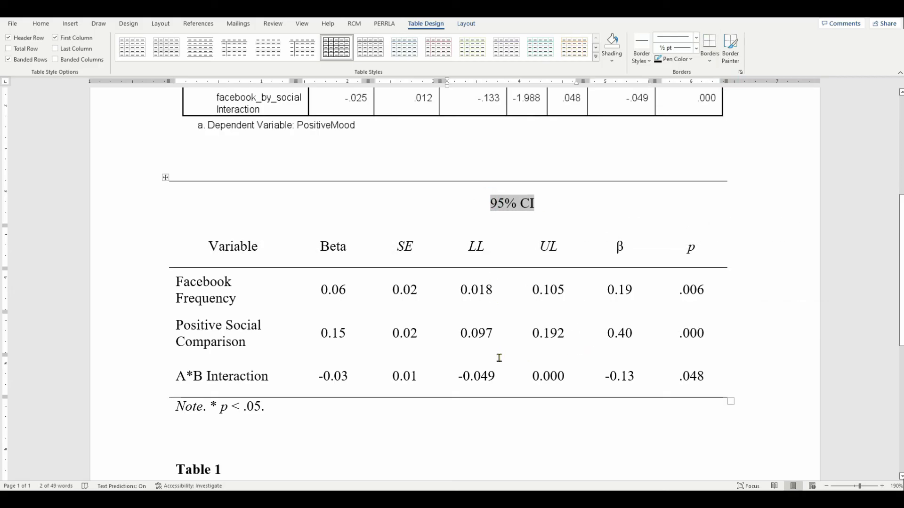
click(713, 48)
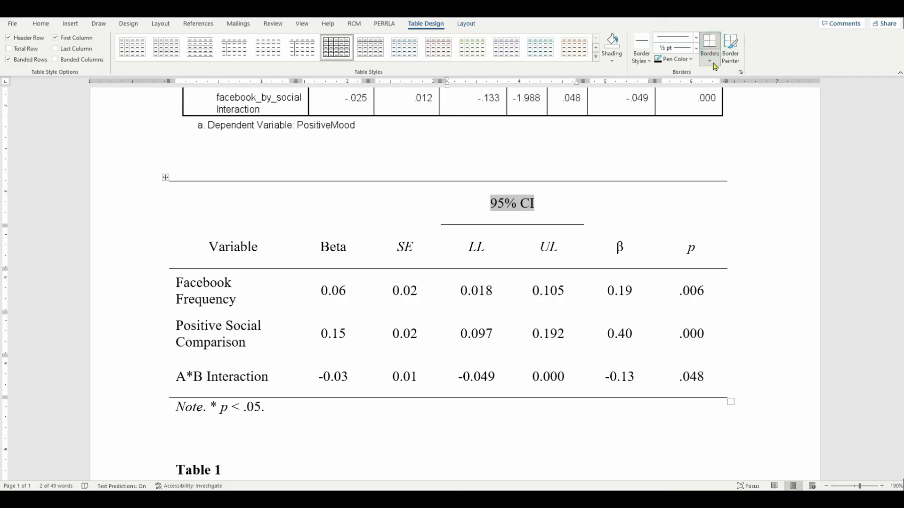
click(589, 377)
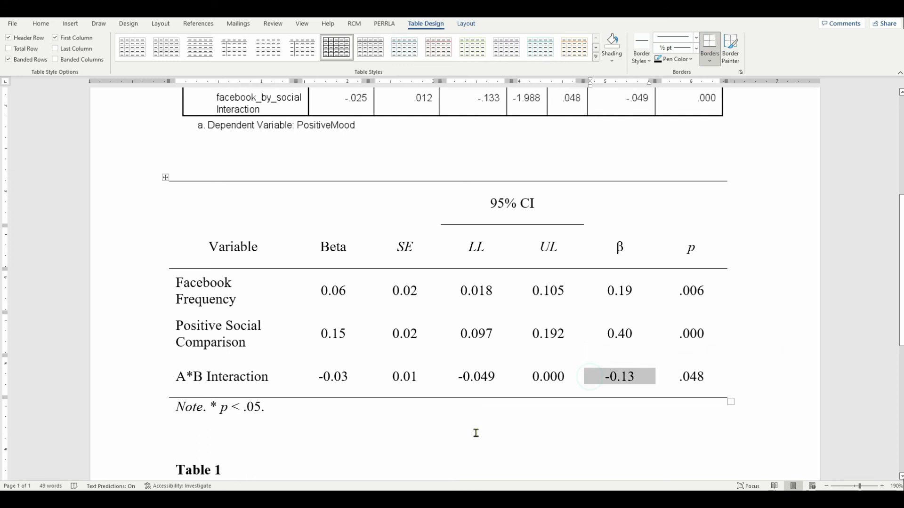
click(476, 434)
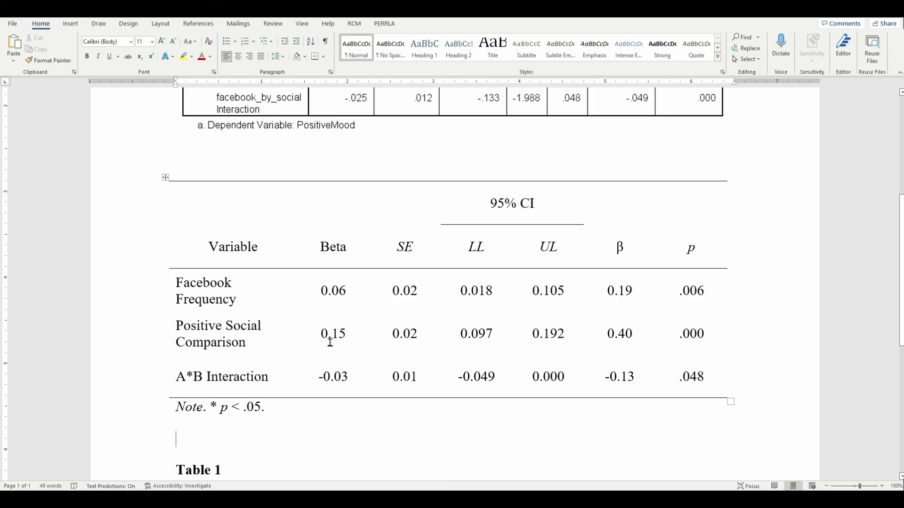
Lower the row height of the whole regression table to 0.4"
click(165, 177)
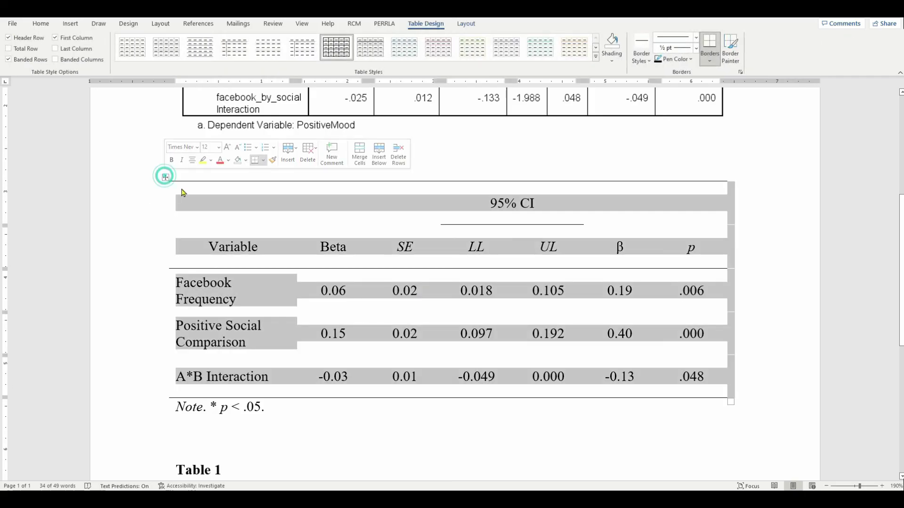
click(465, 26)
click(394, 44)
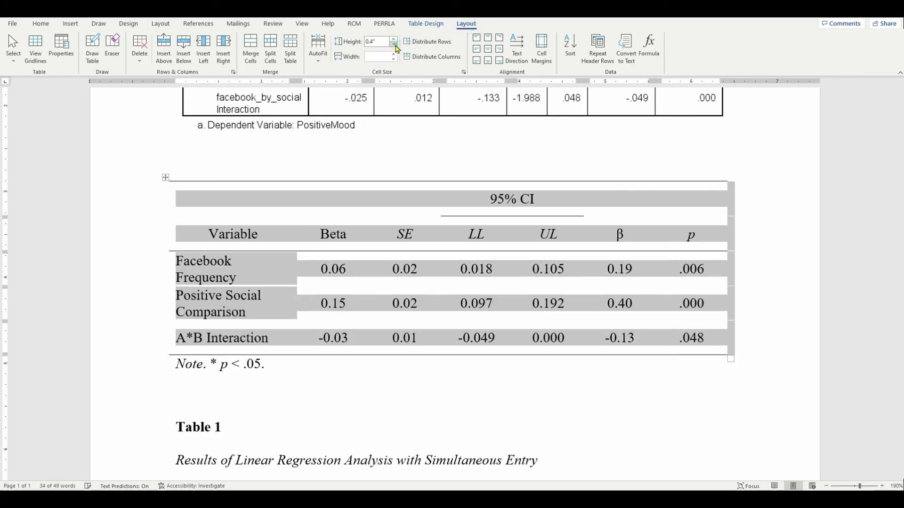
click(320, 370)
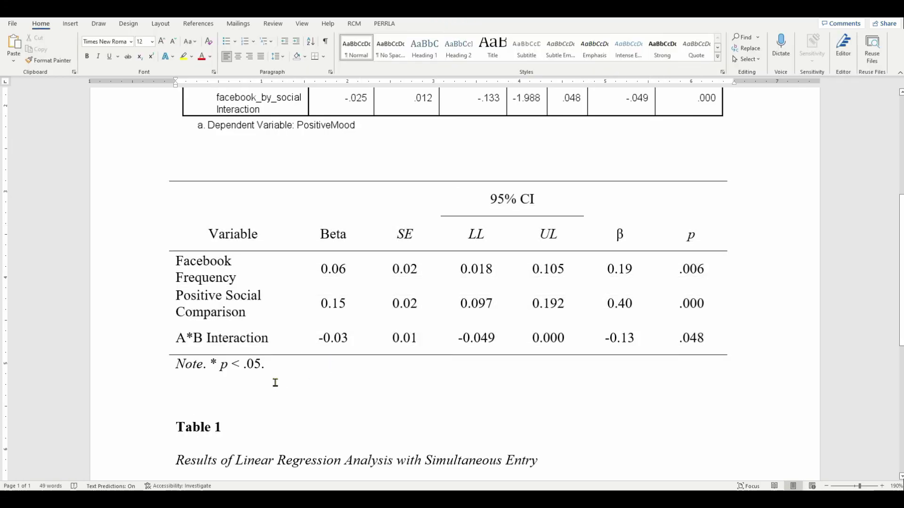
drag(245, 306, 182, 273)
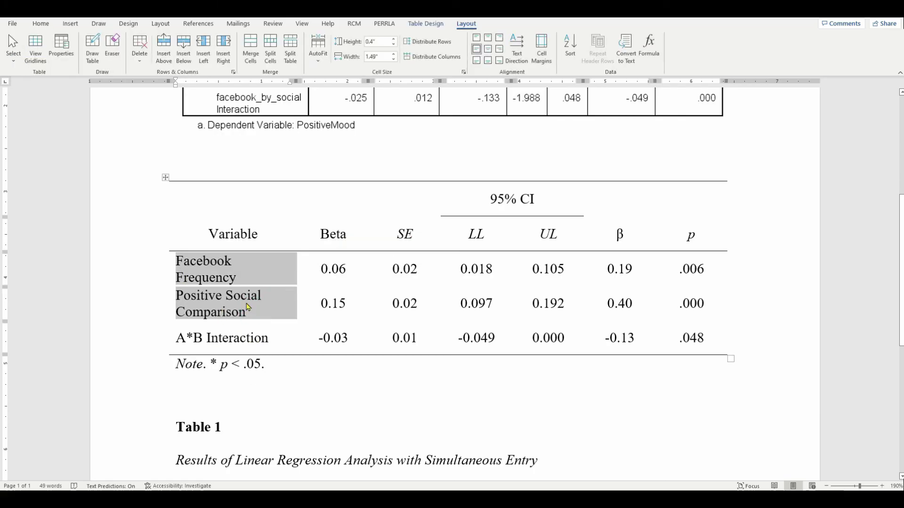
click(249, 274)
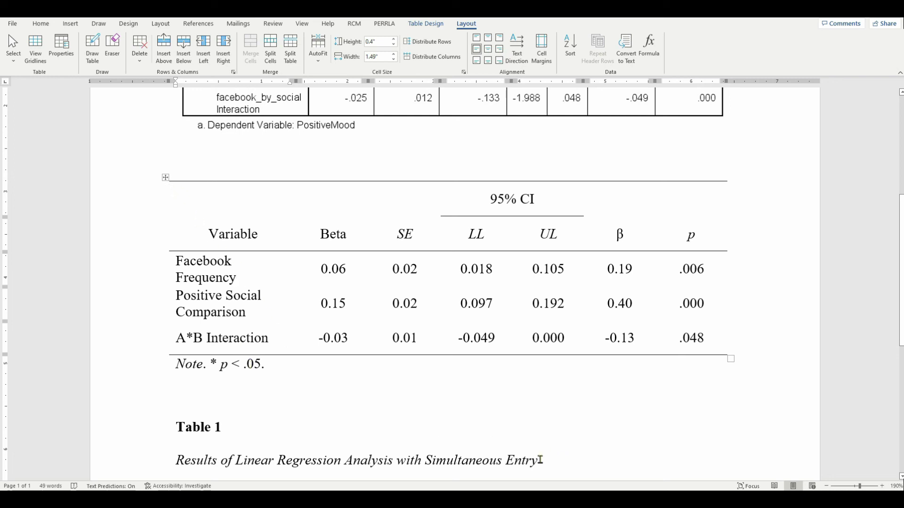
Cut the Table 1 heading and italic caption and paste them directly above the table
drag(541, 460, 205, 436)
right_click(222, 434)
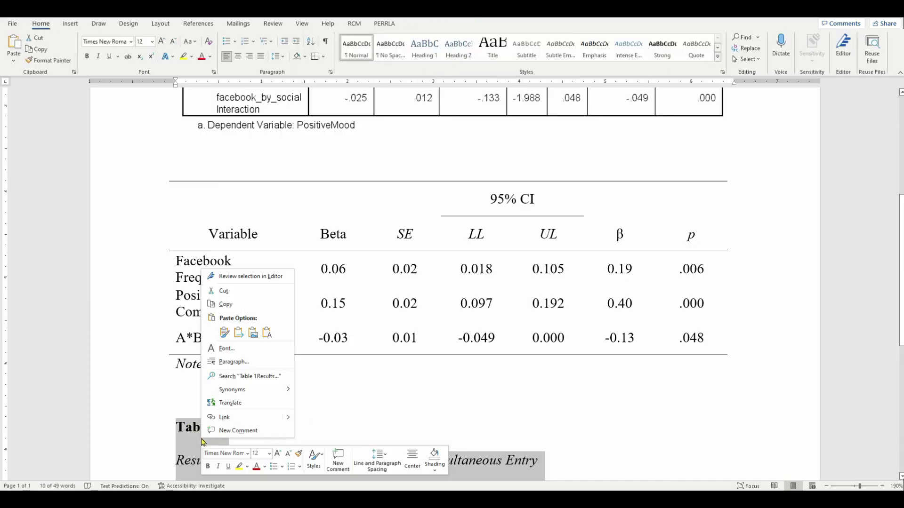
click(230, 292)
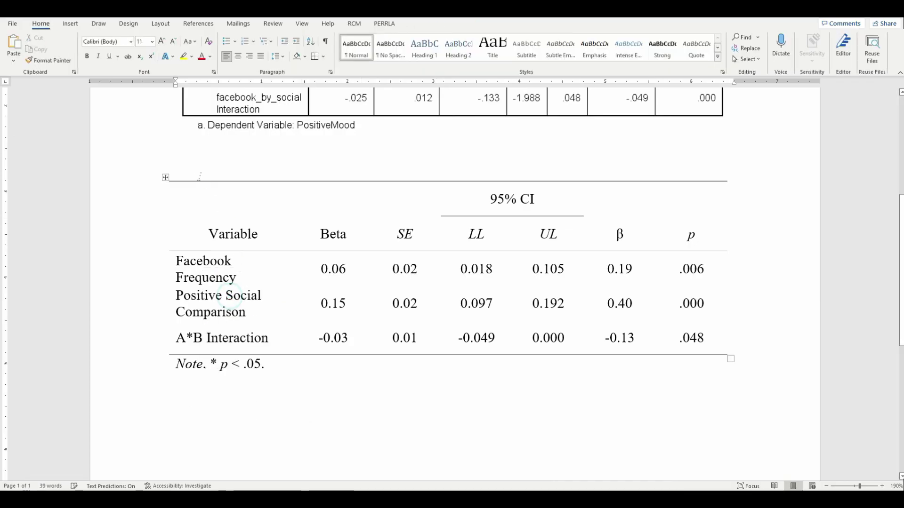
click(181, 160)
right_click(196, 168)
click(217, 216)
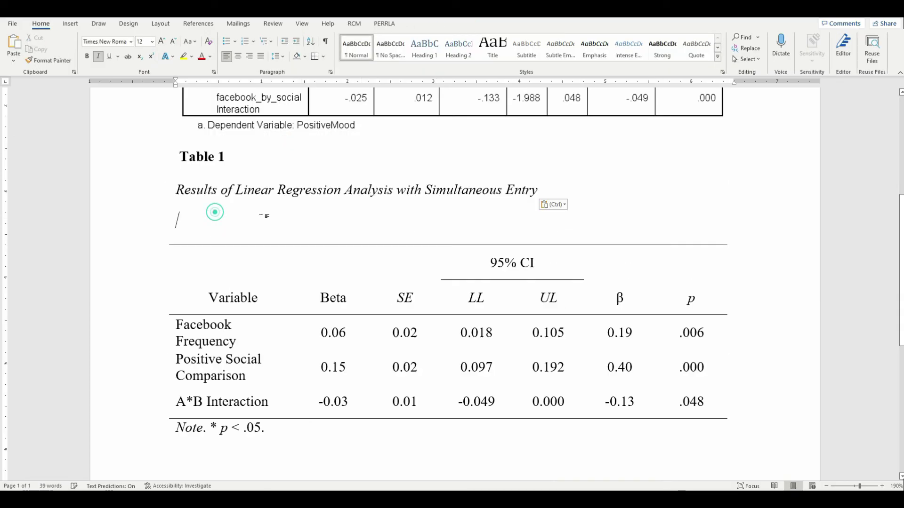
key(Delete)
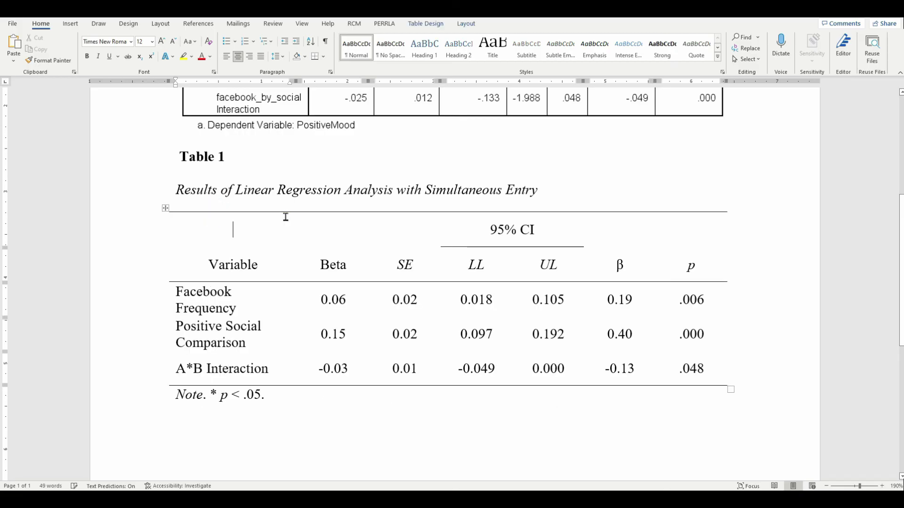
Add a blank line above the Table 1 heading
click(194, 143)
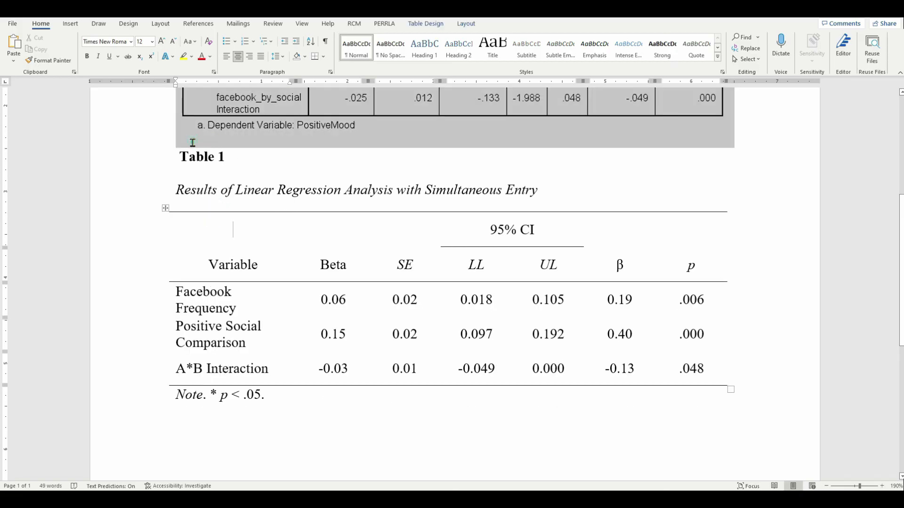
click(177, 159)
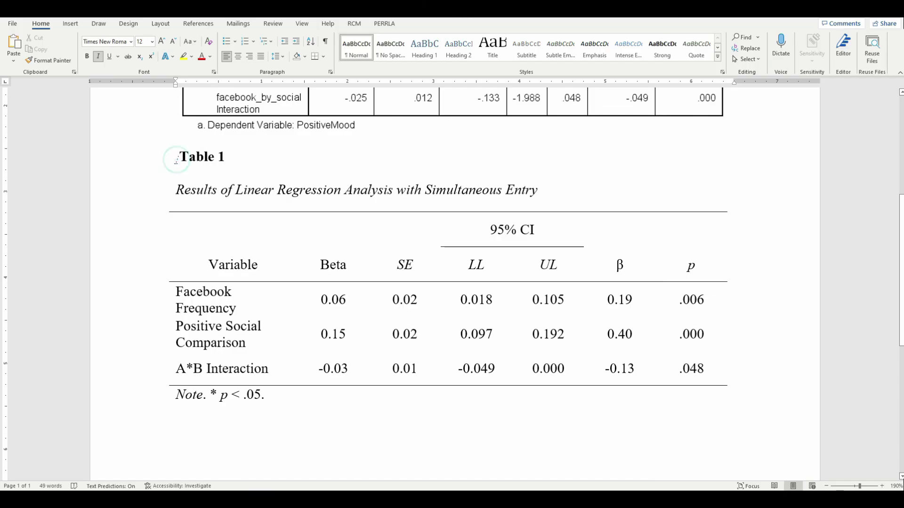
key(Return)
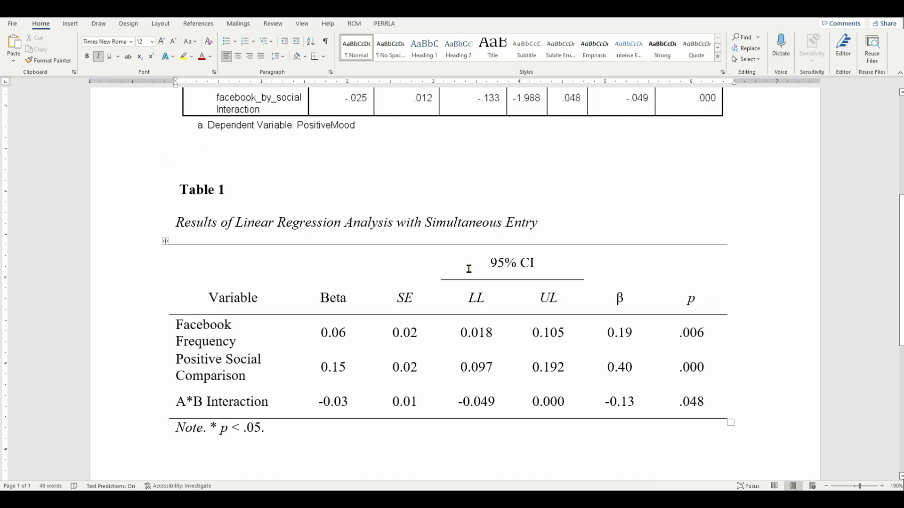
click(634, 196)
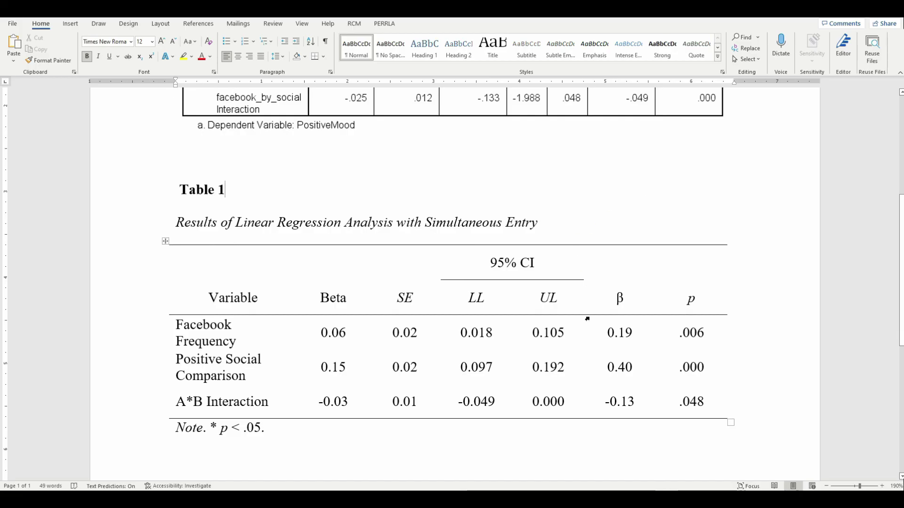
drag(178, 360, 739, 375)
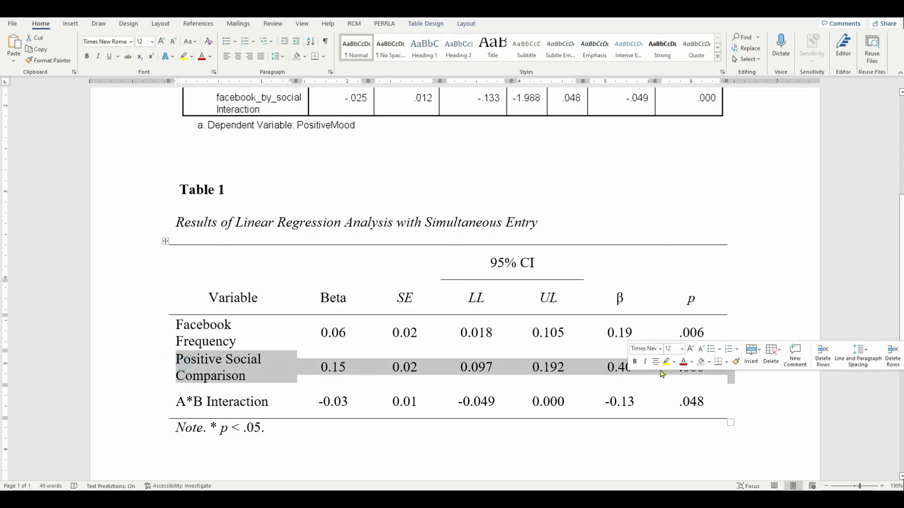
right_click(546, 368)
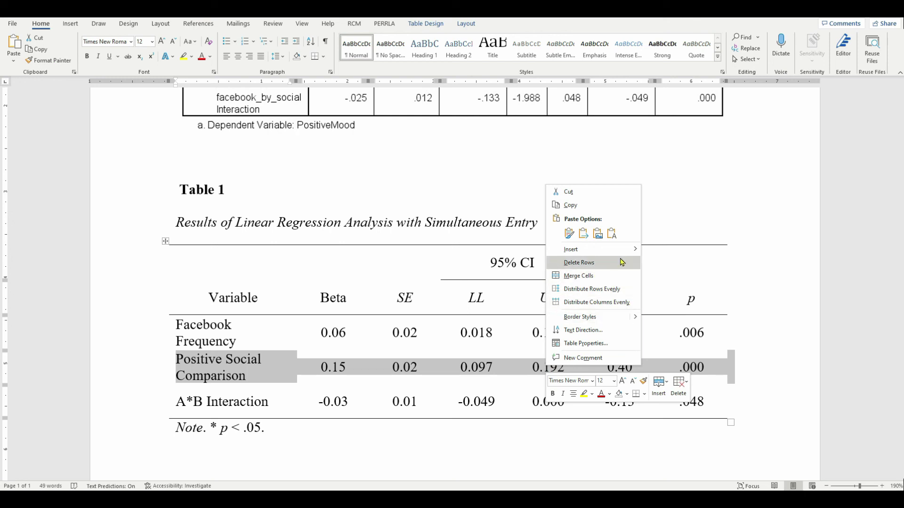
mouse_move(629, 249)
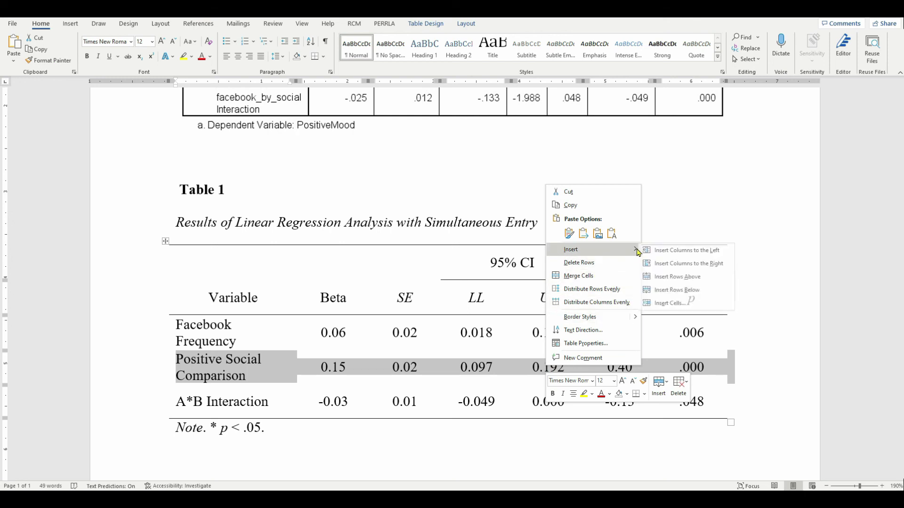
click(717, 294)
click(539, 404)
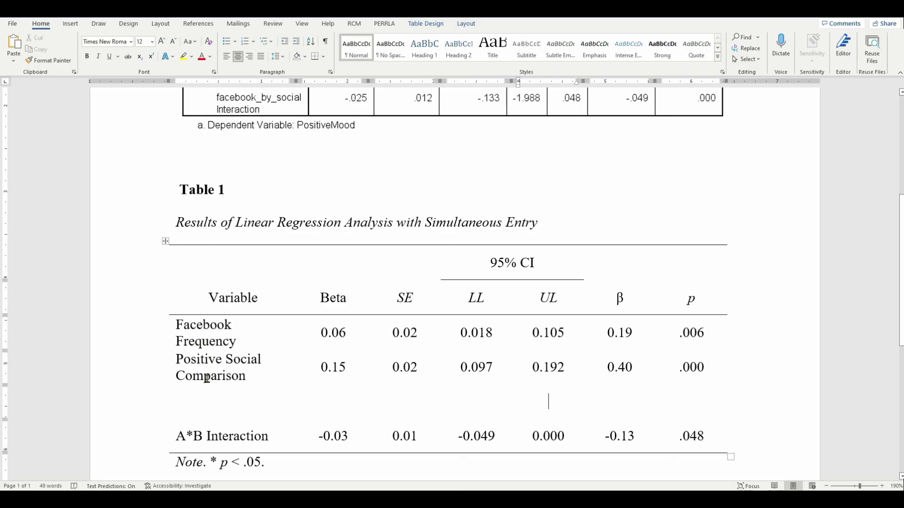
drag(210, 402, 749, 408)
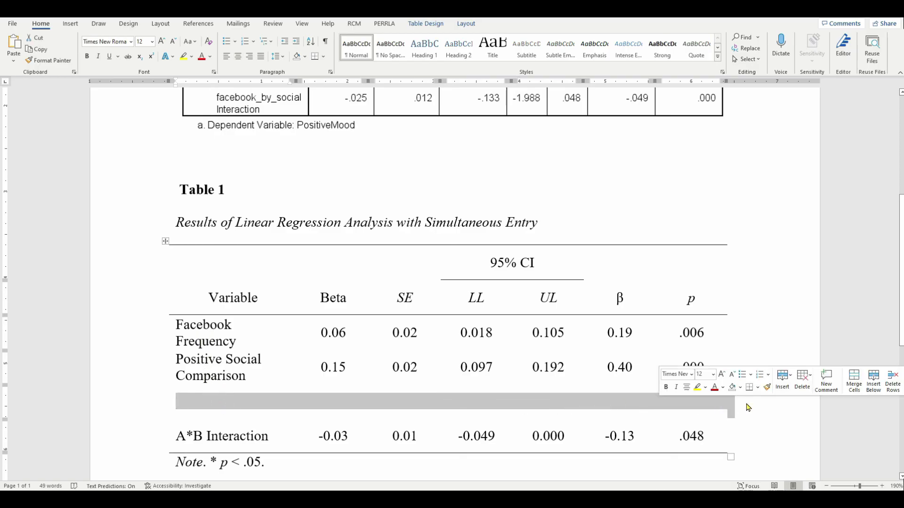
right_click(597, 408)
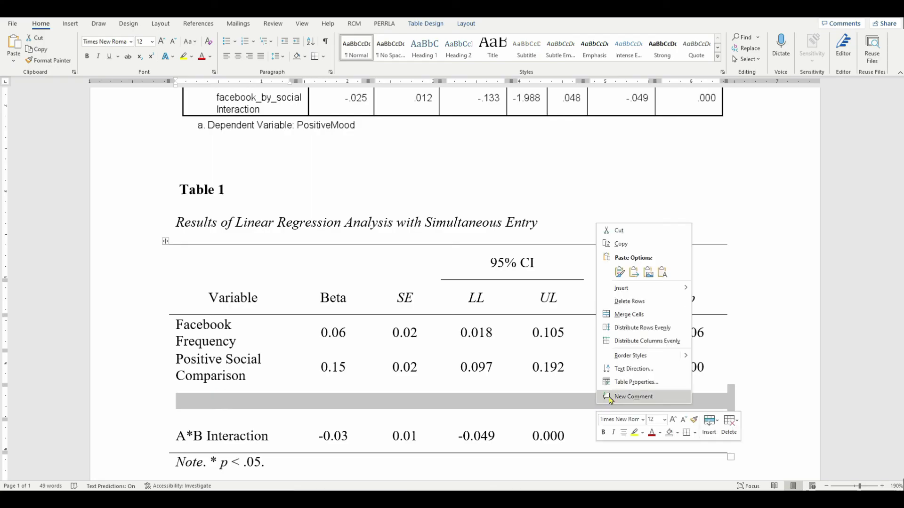
click(635, 305)
click(469, 446)
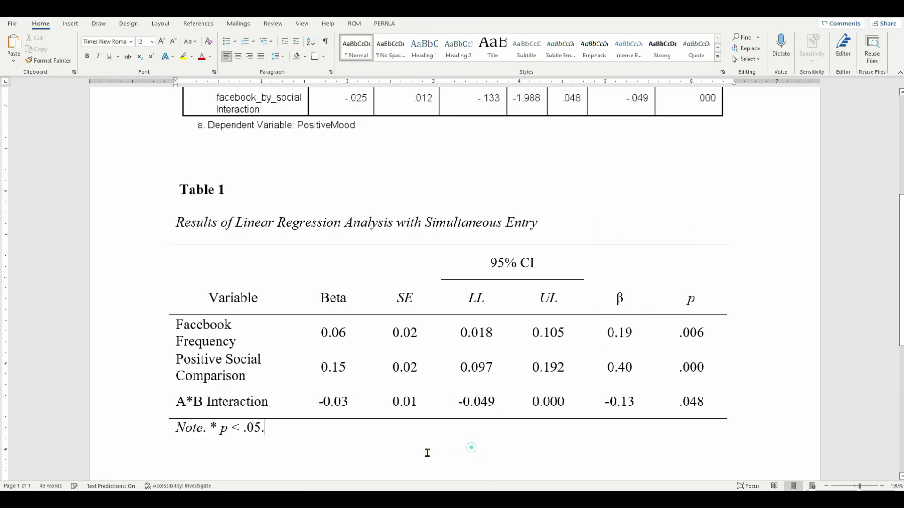